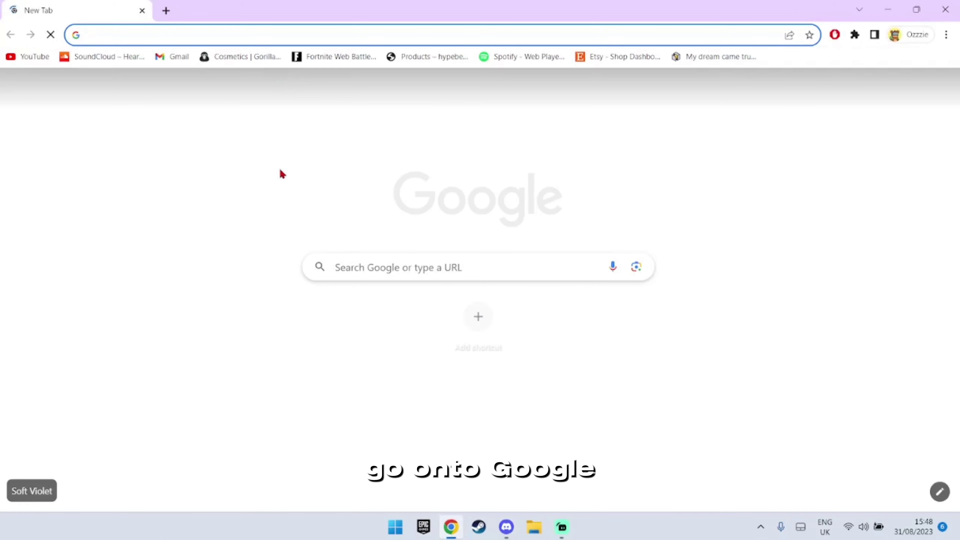
Run a Google search for 'reshade' from a new Chrome tab's address bar.
{"action": "type", "text": "res"}
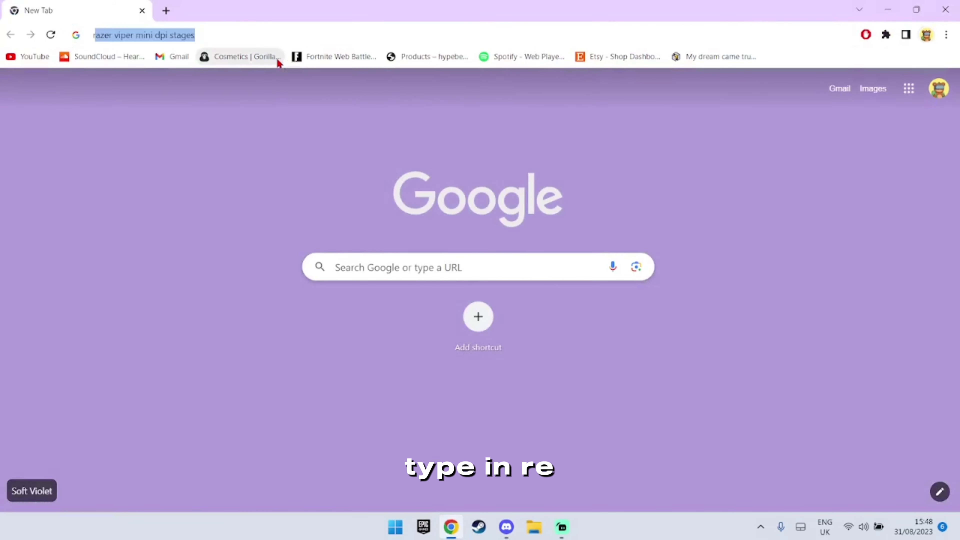
{"action": "type", "text": "haid"}
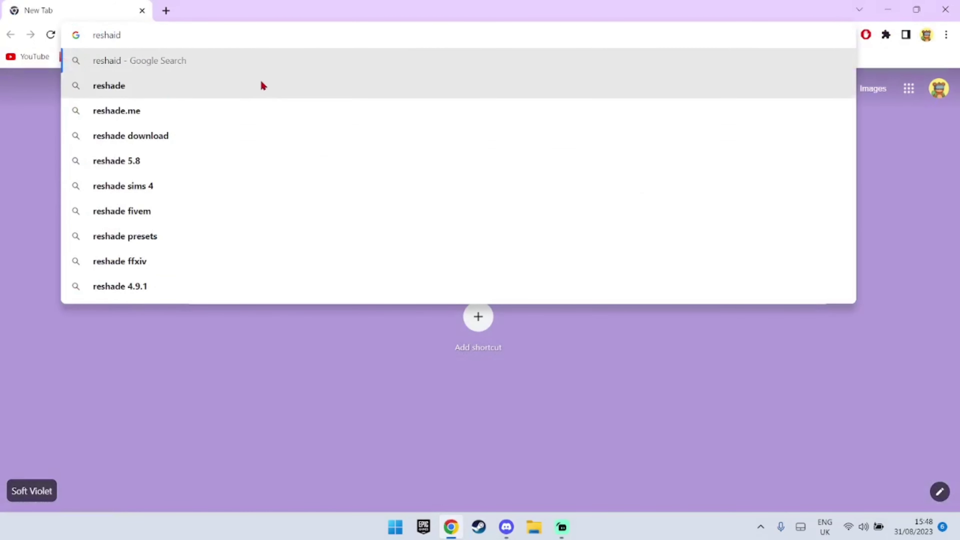
{"action": "left_click", "coordinate": [260, 83]}
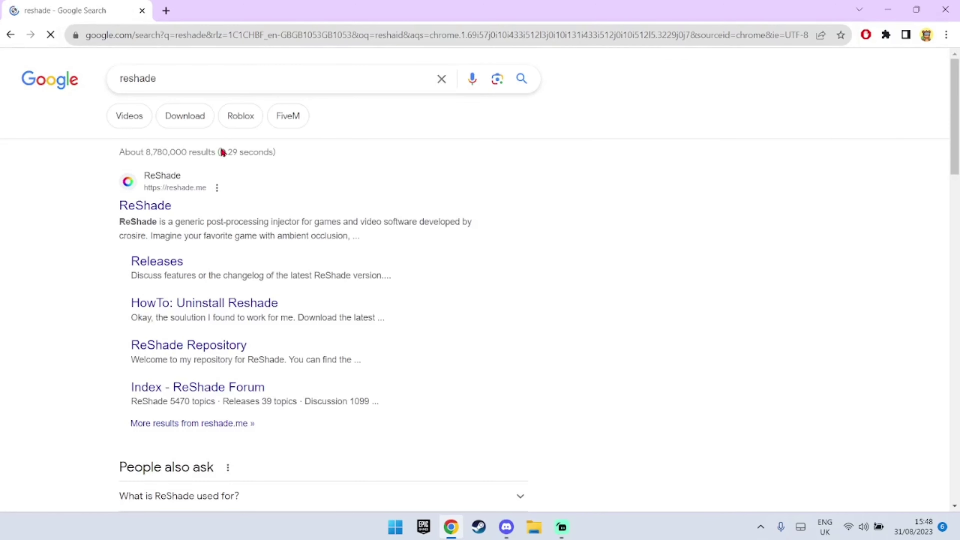
Download ReShade_Setup_5.9.2.exe from reshade.me after accepting its cookie notice.
{"action": "left_click", "coordinate": [152, 210]}
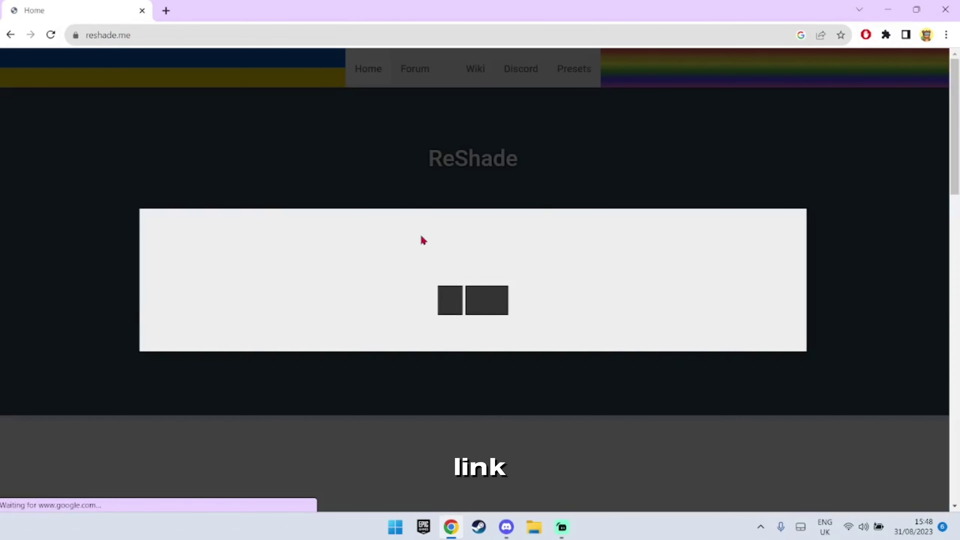
{"action": "left_click", "coordinate": [450, 300]}
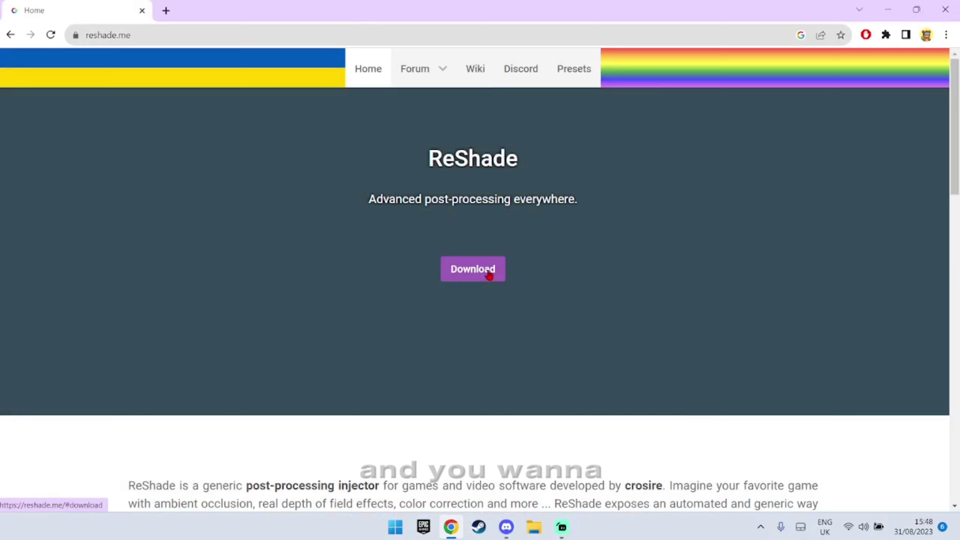
{"action": "left_click", "coordinate": [489, 272]}
{"action": "left_click", "coordinate": [483, 313]}
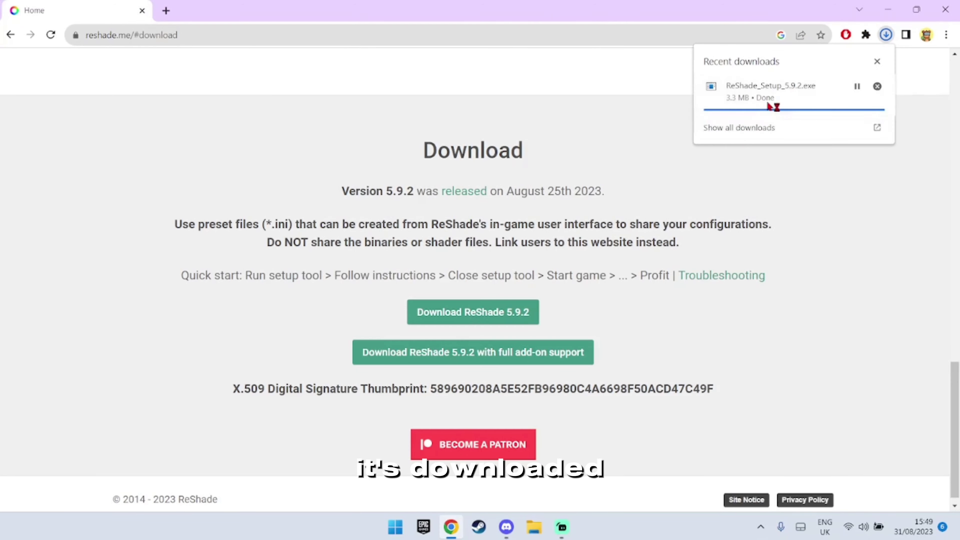
Run the ReShade installer for Gorilla Tag with DirectX 10/11/12, then browse for a preset.
{"action": "left_click", "coordinate": [886, 10]}
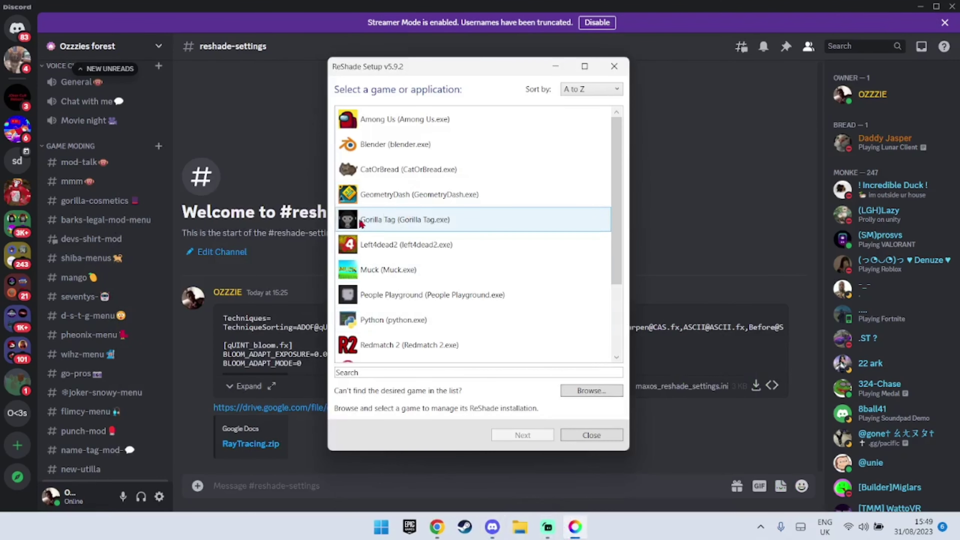
{"action": "left_click", "coordinate": [409, 227]}
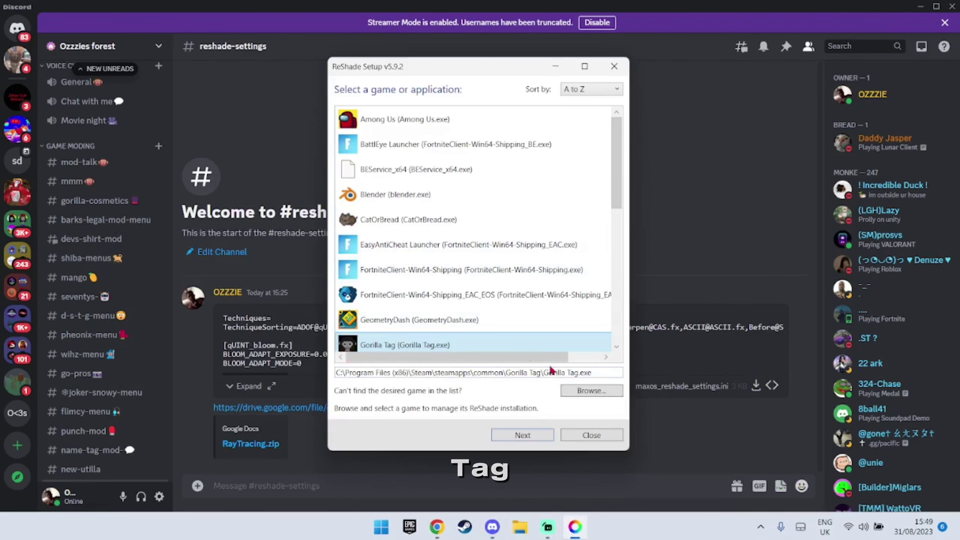
{"action": "scroll", "coordinate": [491, 325], "scroll_direction": "down", "scroll_amount": 1}
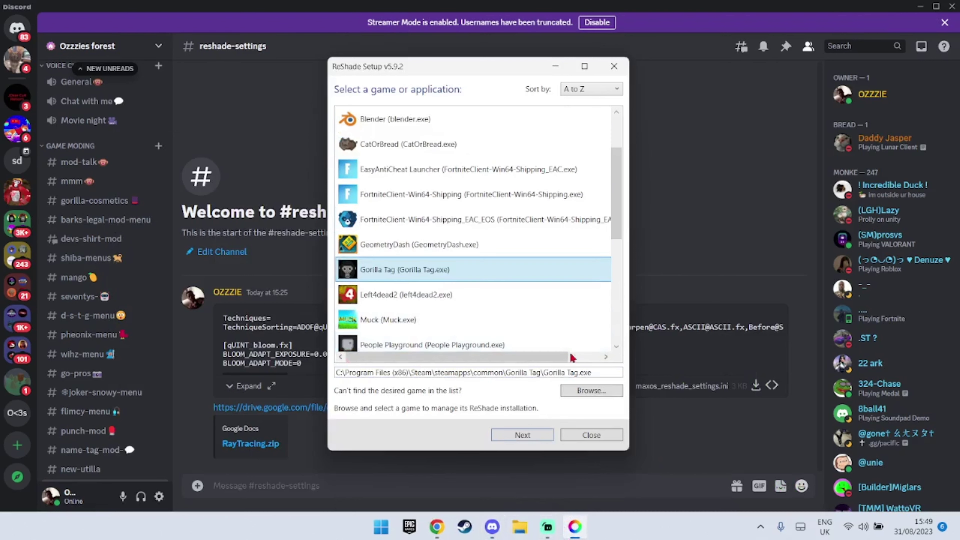
{"action": "left_click", "coordinate": [524, 433]}
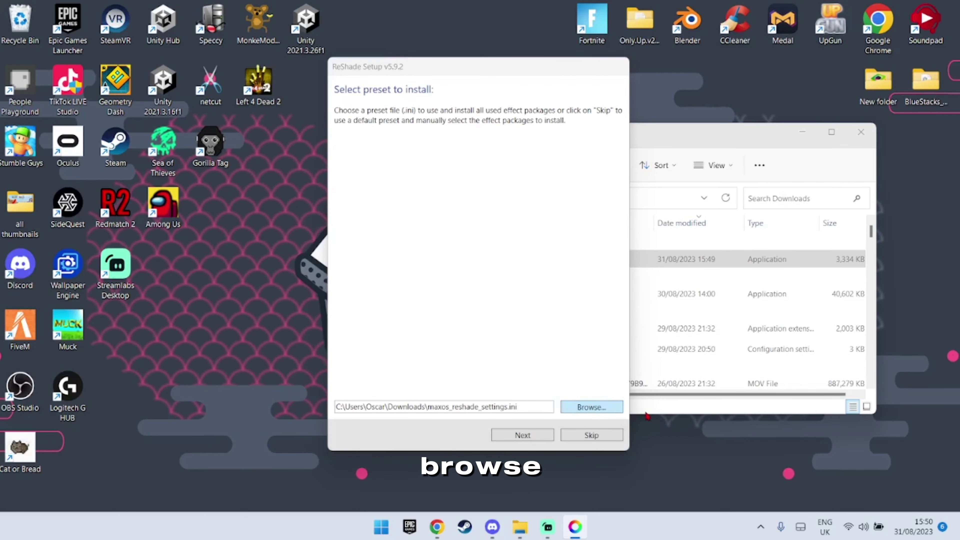
{"action": "left_click", "coordinate": [592, 407]}
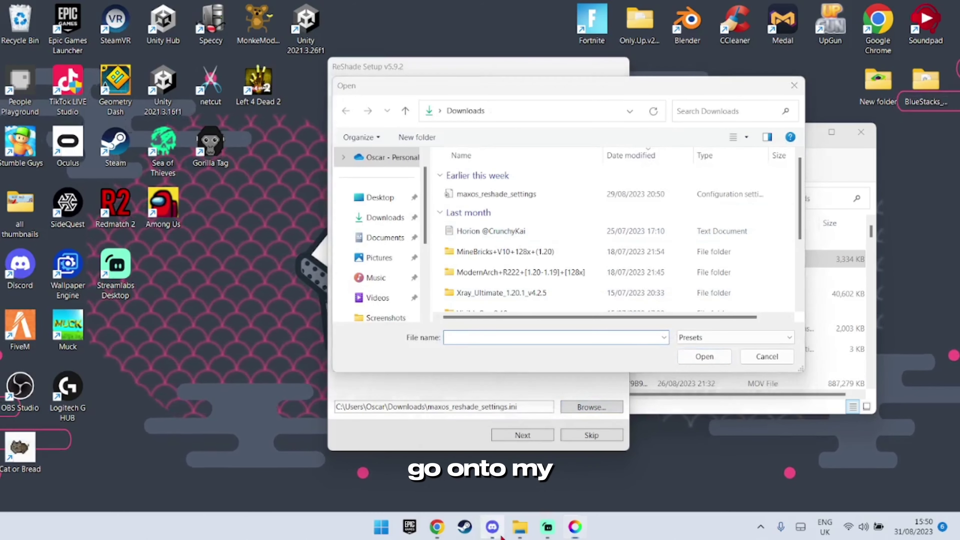
Download the preset from Discord and select maxos_reshade_settings (1).ini as the preset file.
{"action": "left_click", "coordinate": [495, 531]}
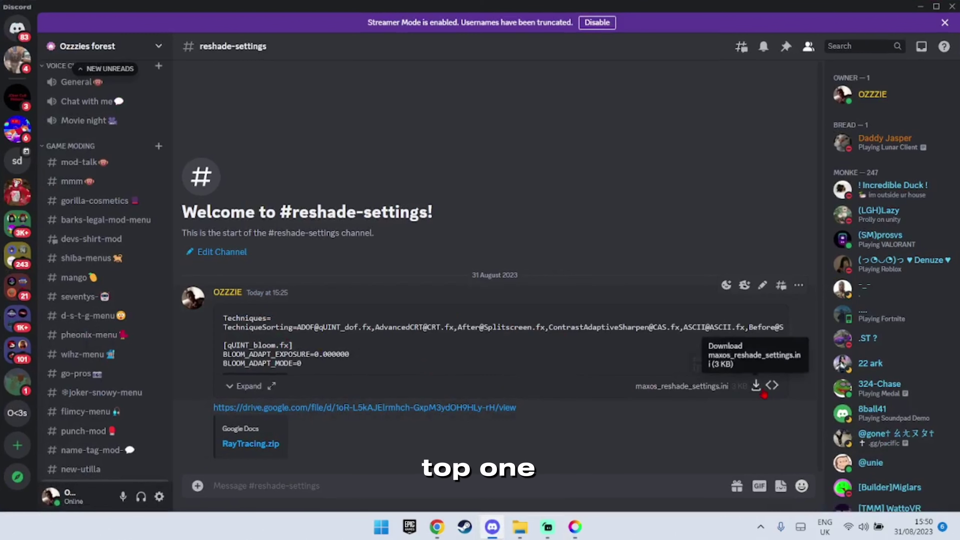
{"action": "left_click", "coordinate": [756, 386]}
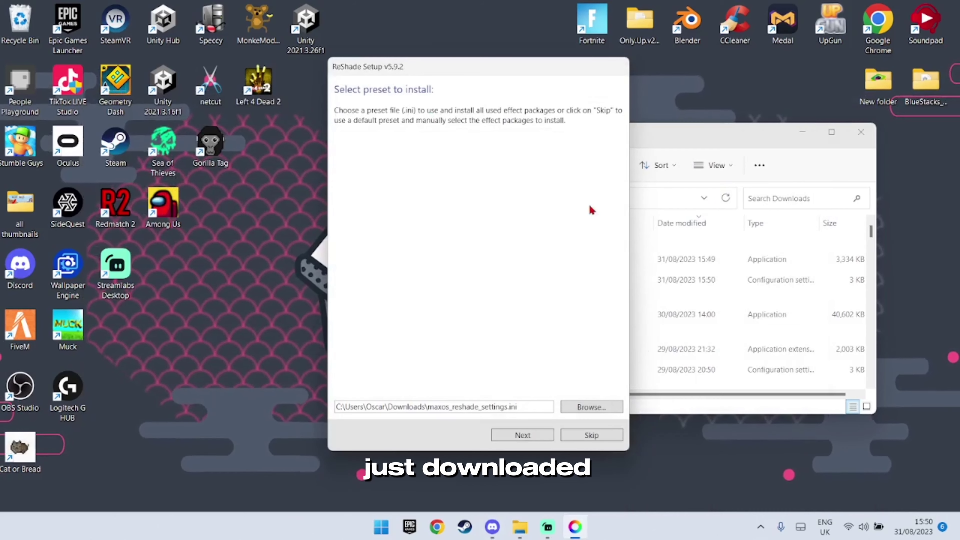
{"action": "left_click", "coordinate": [592, 407]}
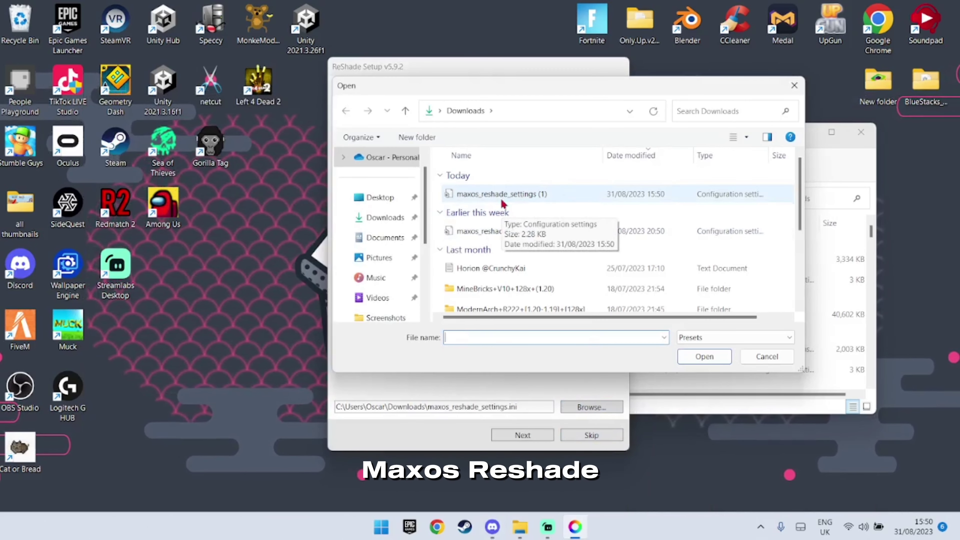
{"action": "left_click", "coordinate": [554, 199]}
{"action": "left_click", "coordinate": [702, 356]}
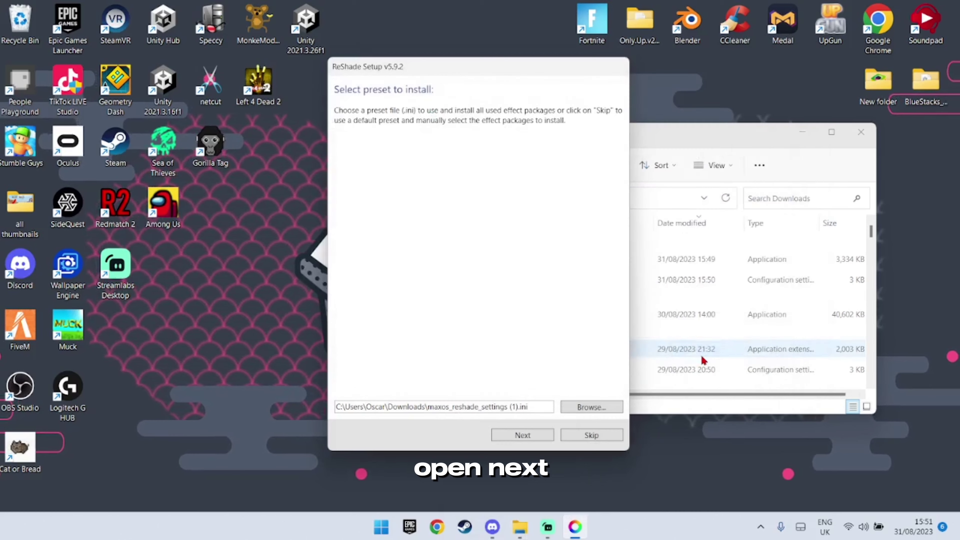
Add the qUINT and iMMERSE effect packages, accept their files, and complete the installation.
{"action": "left_click", "coordinate": [522, 436]}
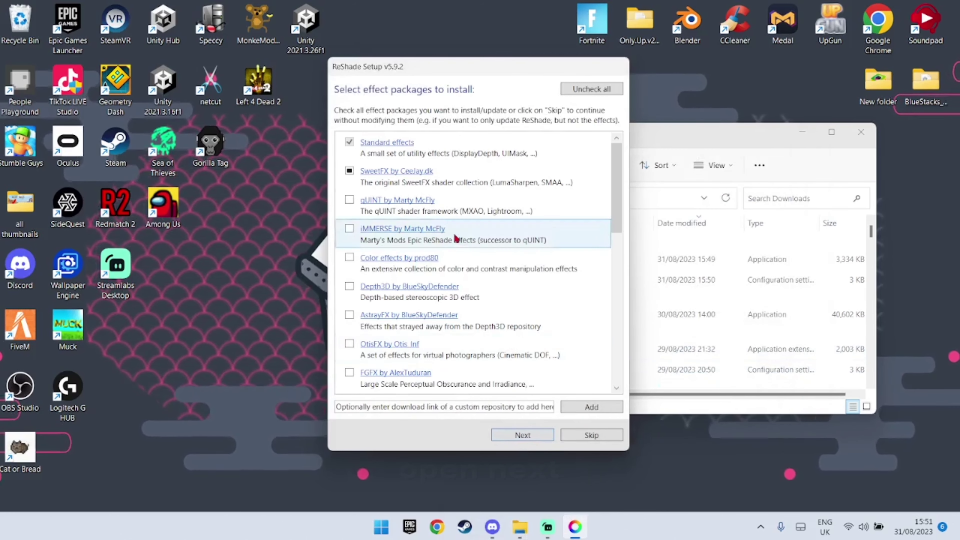
{"action": "left_click", "coordinate": [349, 200]}
{"action": "left_click", "coordinate": [349, 229]}
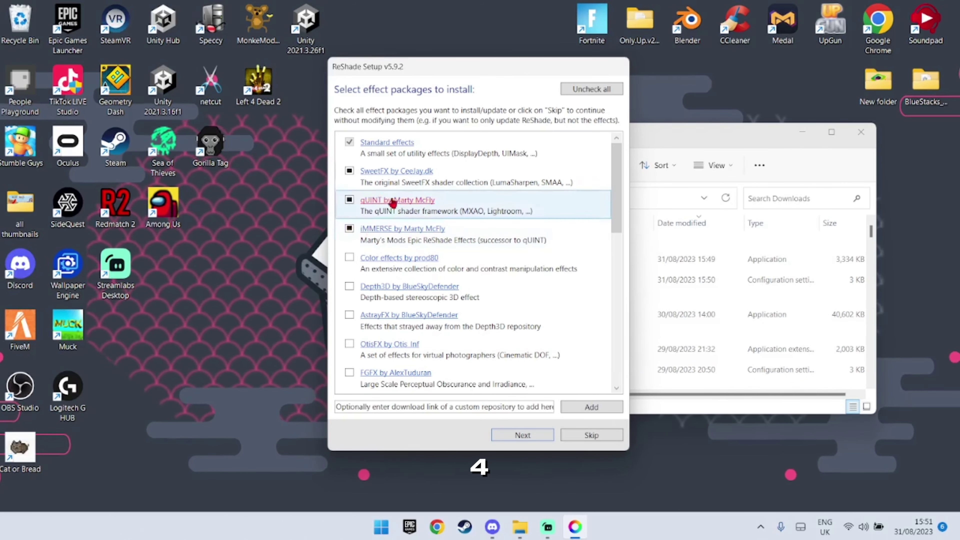
{"action": "left_click", "coordinate": [521, 434]}
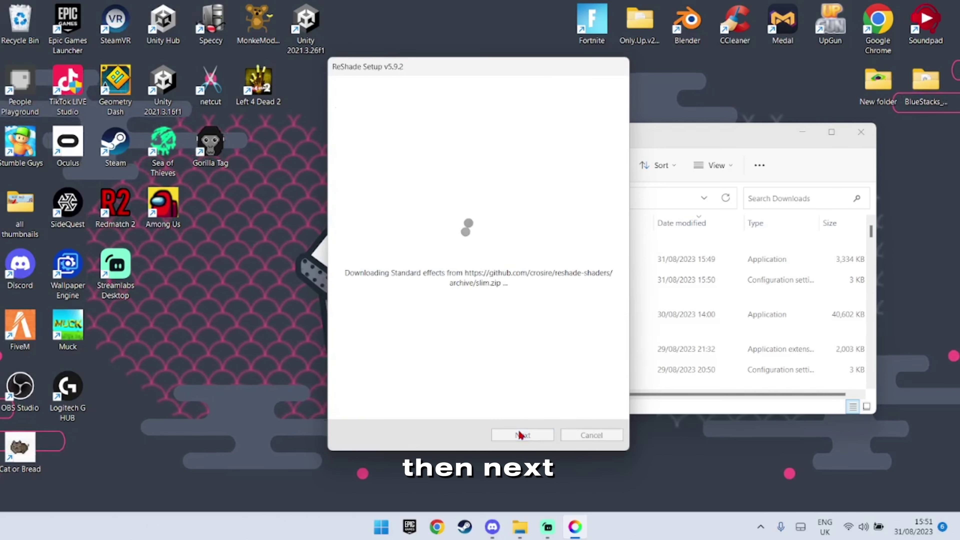
{"action": "left_click", "coordinate": [537, 436]}
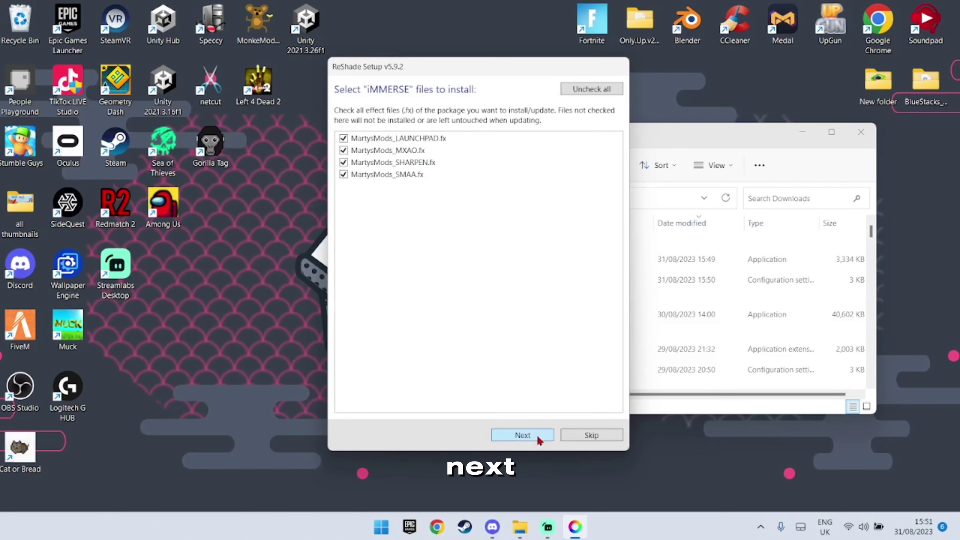
{"action": "left_click", "coordinate": [537, 435]}
{"action": "left_click", "coordinate": [523, 435]}
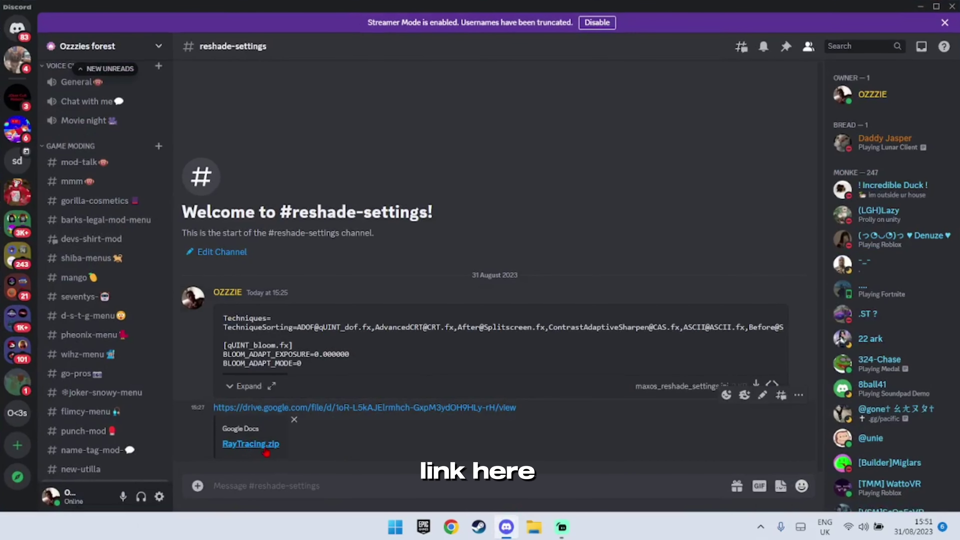
Download RayTracing.zip from its shared Google Drive link posted in Discord.
{"action": "left_click", "coordinate": [292, 444]}
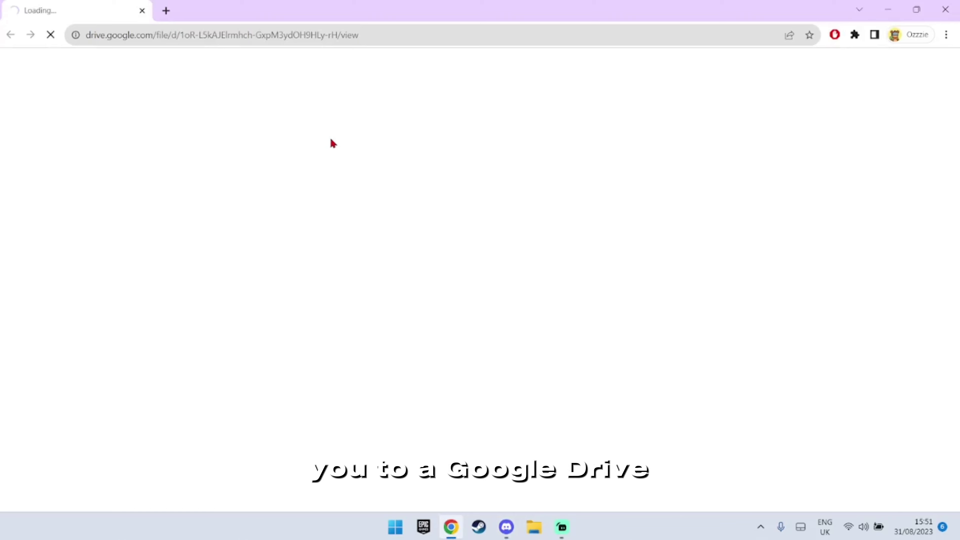
{"action": "left_click", "coordinate": [867, 77]}
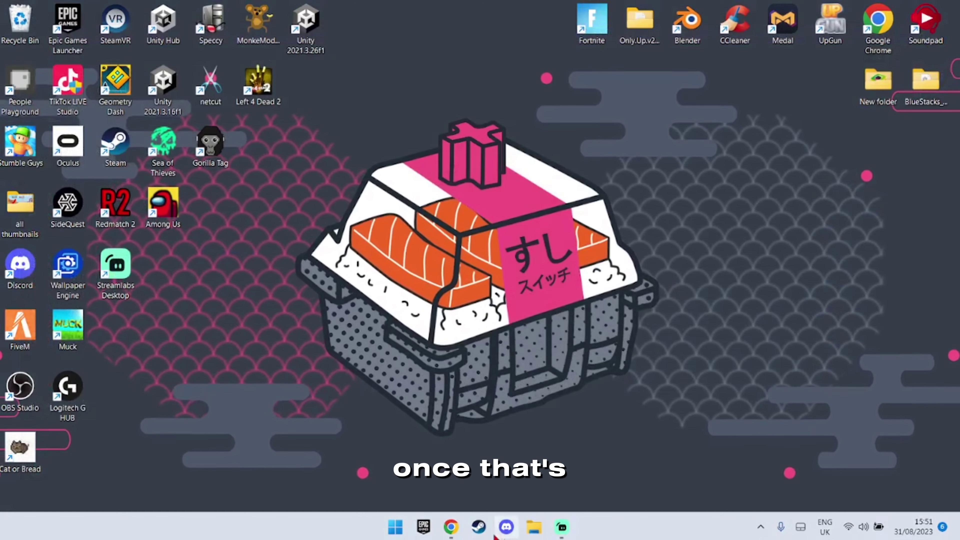
{"action": "left_click", "coordinate": [479, 527]}
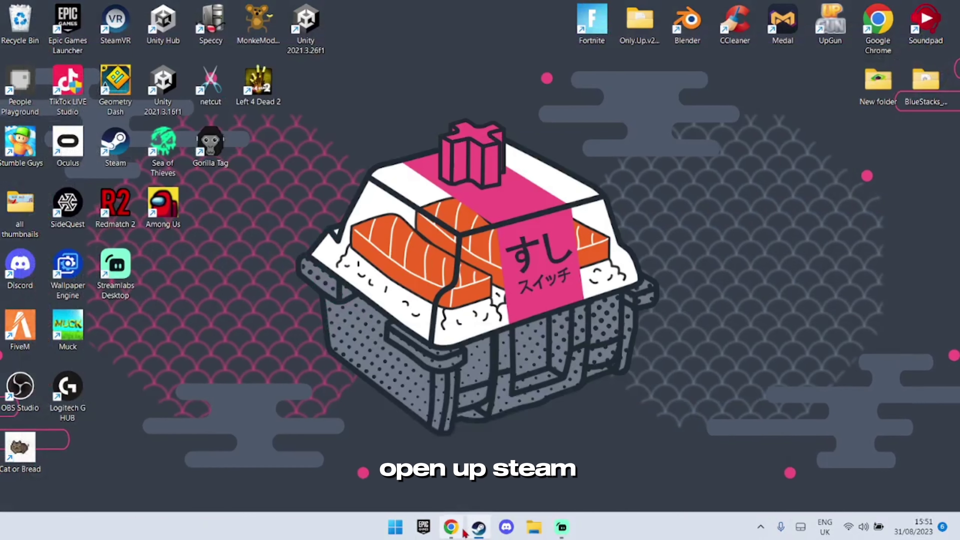
Open Gorilla Tag's install folder via Steam's Manage > Browse local files.
{"action": "right_click", "coordinate": [128, 163]}
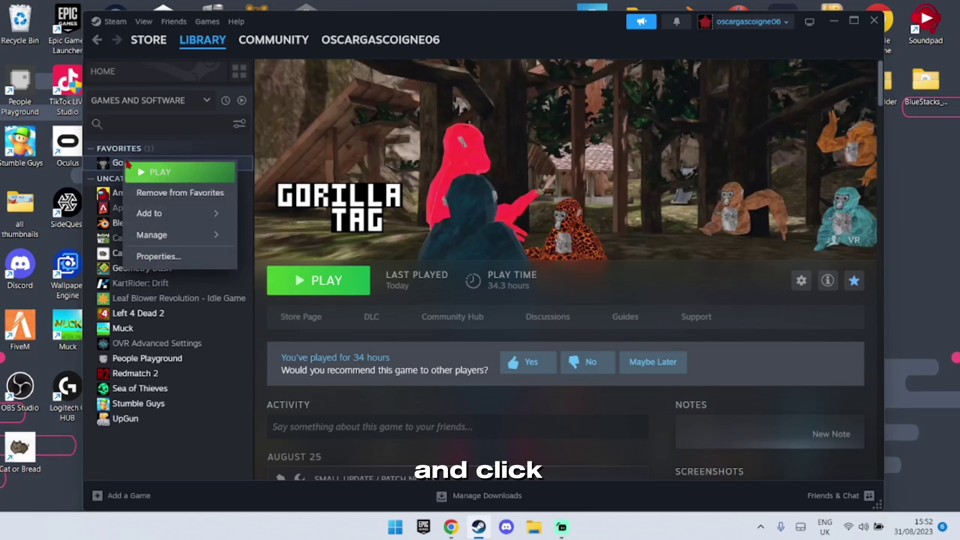
{"action": "mouse_move", "coordinate": [188, 235]}
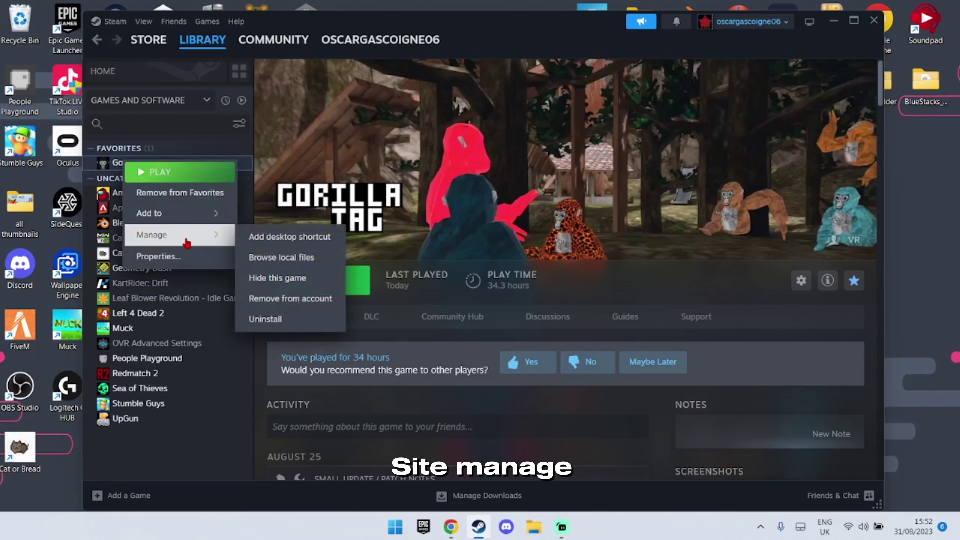
{"action": "left_click", "coordinate": [299, 267]}
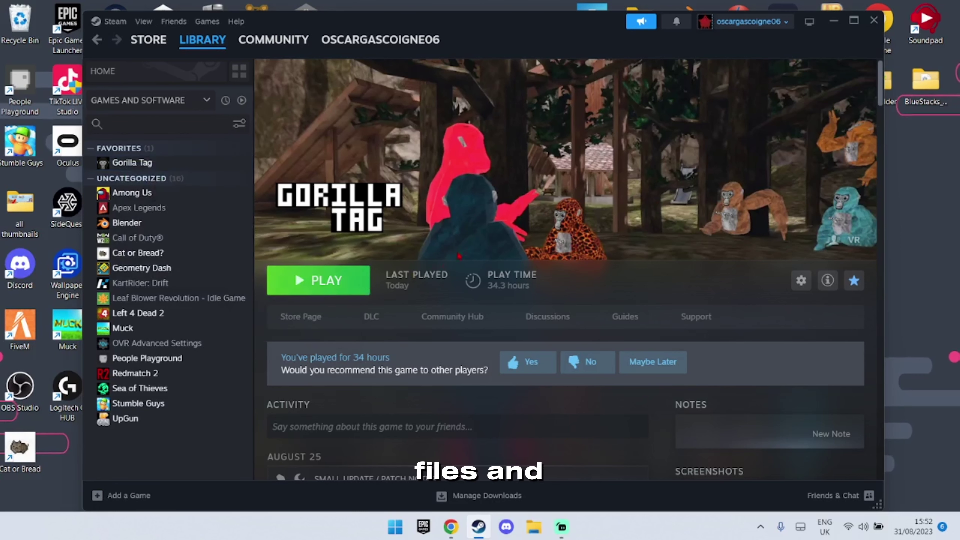
{"action": "right_click", "coordinate": [534, 526]}
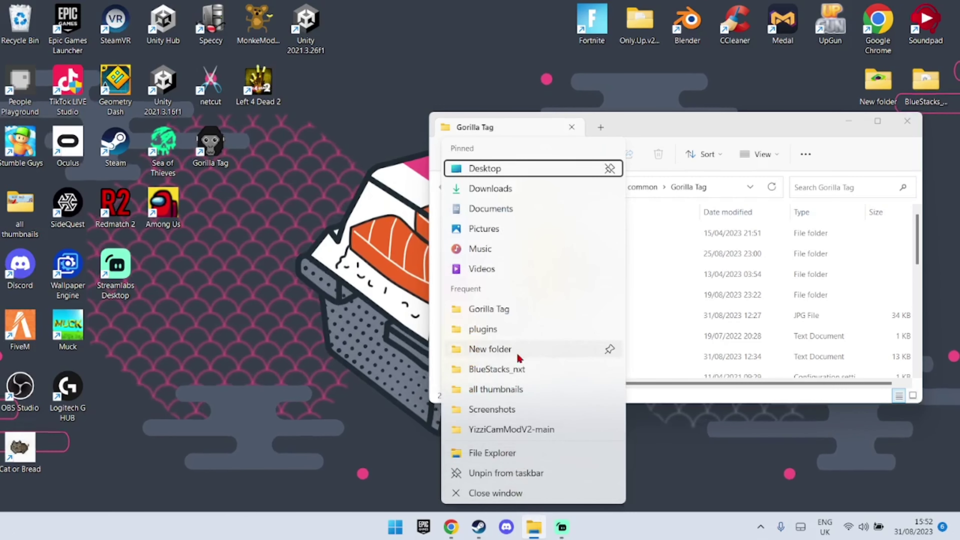
Open Downloads and arrange it side by side with the Gorilla Tag folder window.
{"action": "left_click", "coordinate": [507, 189]}
{"action": "left_click_drag", "start_coordinate": [631, 149], "coordinate": [155, 143]}
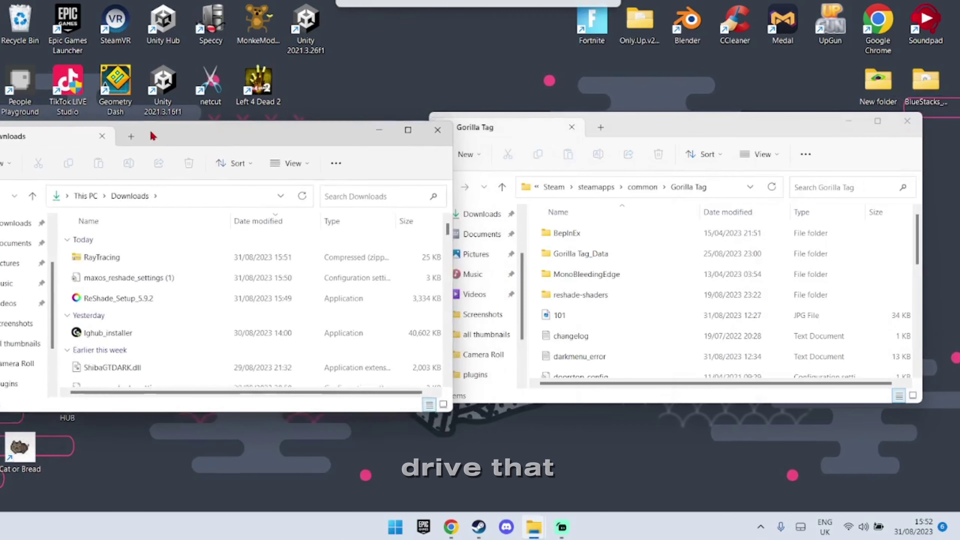
{"action": "left_click_drag", "start_coordinate": [627, 116], "coordinate": [684, 120]}
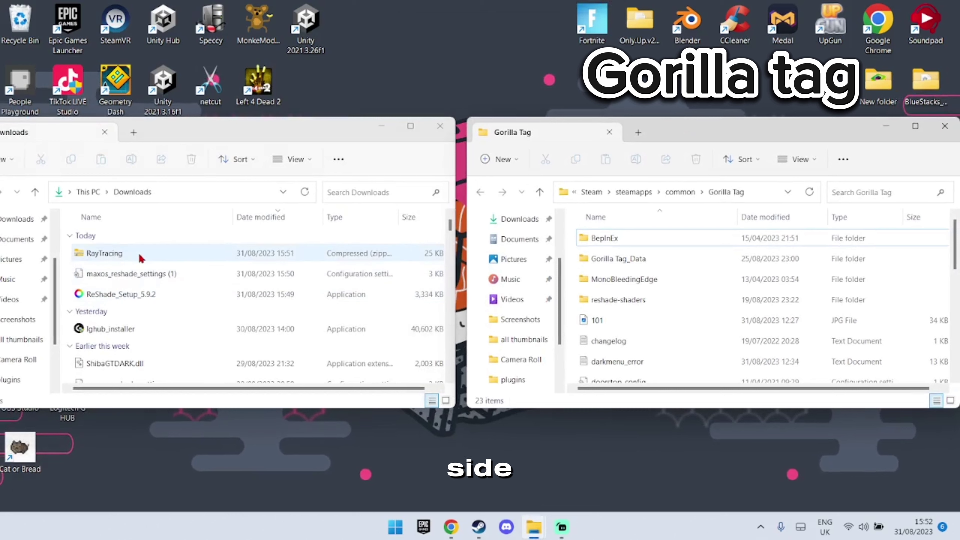
Extract RayTracing.zip and open the extracted Raytracing folder.
{"action": "right_click", "coordinate": [123, 253]}
{"action": "left_click", "coordinate": [179, 299]}
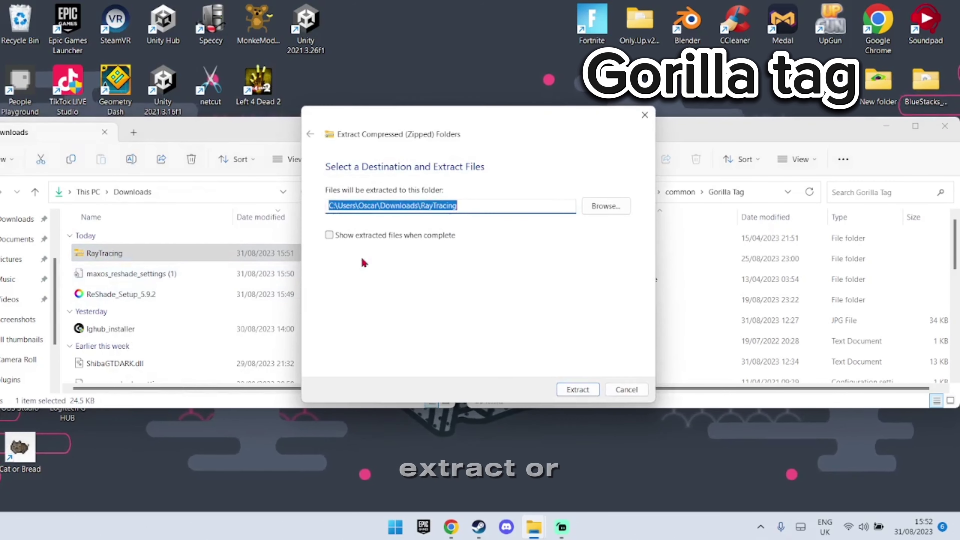
{"action": "left_click", "coordinate": [582, 391]}
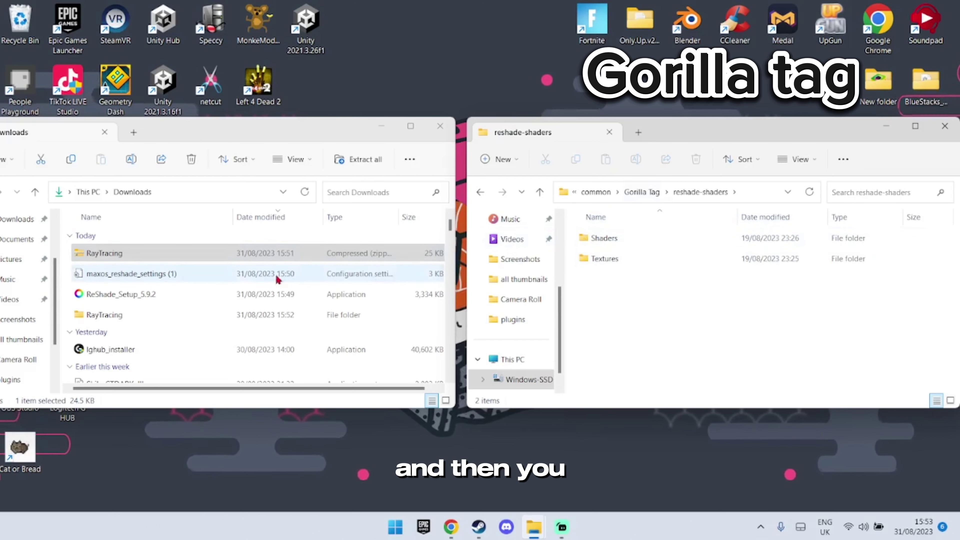
{"action": "double_click", "coordinate": [118, 314]}
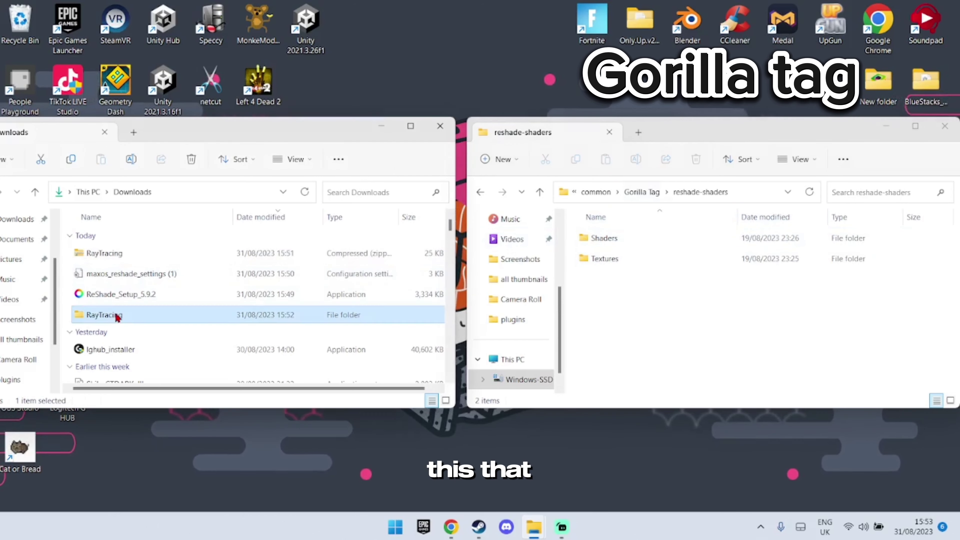
{"action": "double_click", "coordinate": [135, 260]}
Replace bluenoise.png in the game's reshade-shaders Textures folder with the downloaded copy.
{"action": "double_click", "coordinate": [119, 276]}
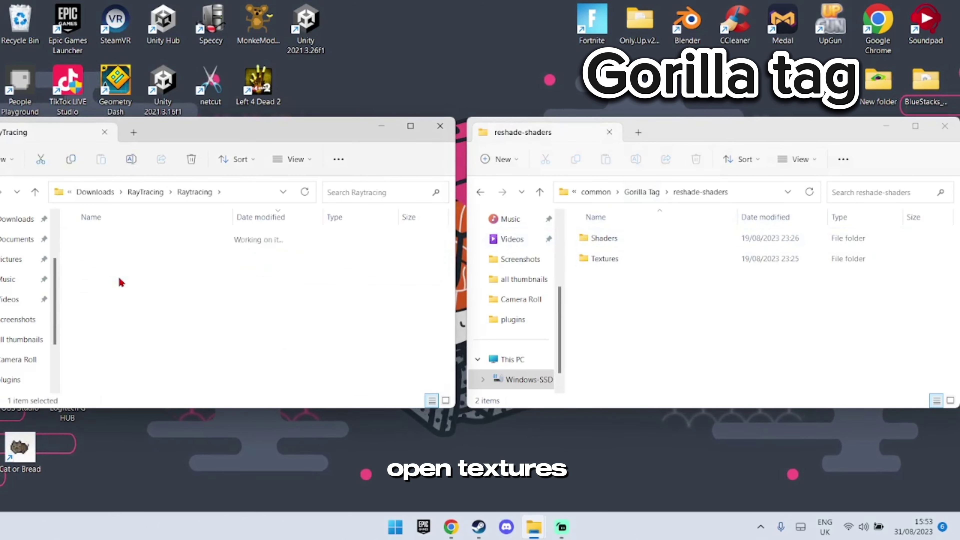
{"action": "double_click", "coordinate": [620, 261]}
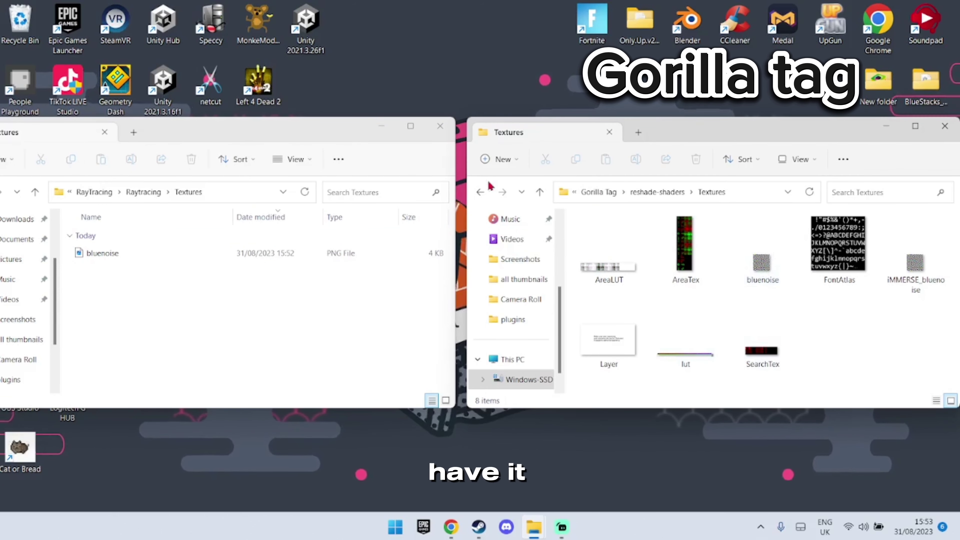
{"action": "left_click_drag", "start_coordinate": [232, 256], "coordinate": [831, 331]}
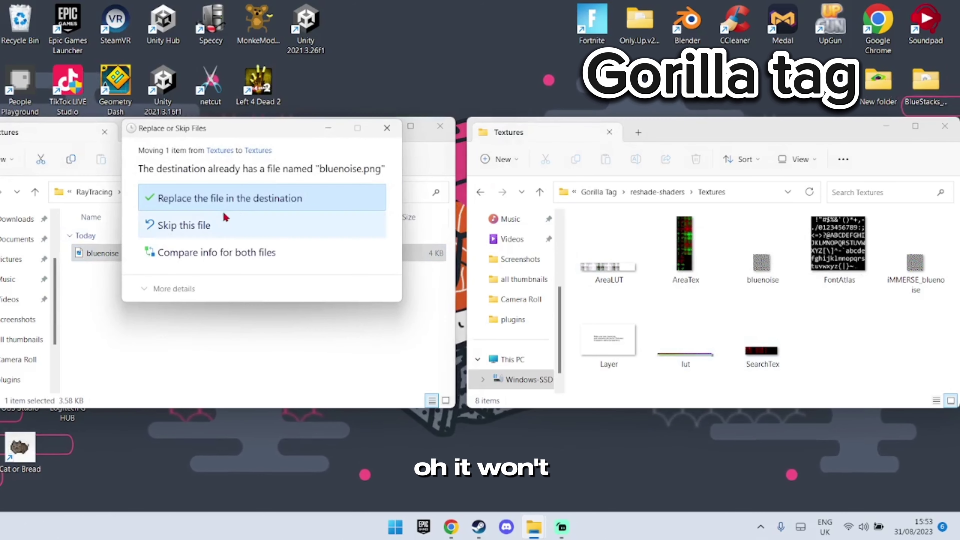
{"action": "left_click", "coordinate": [225, 196]}
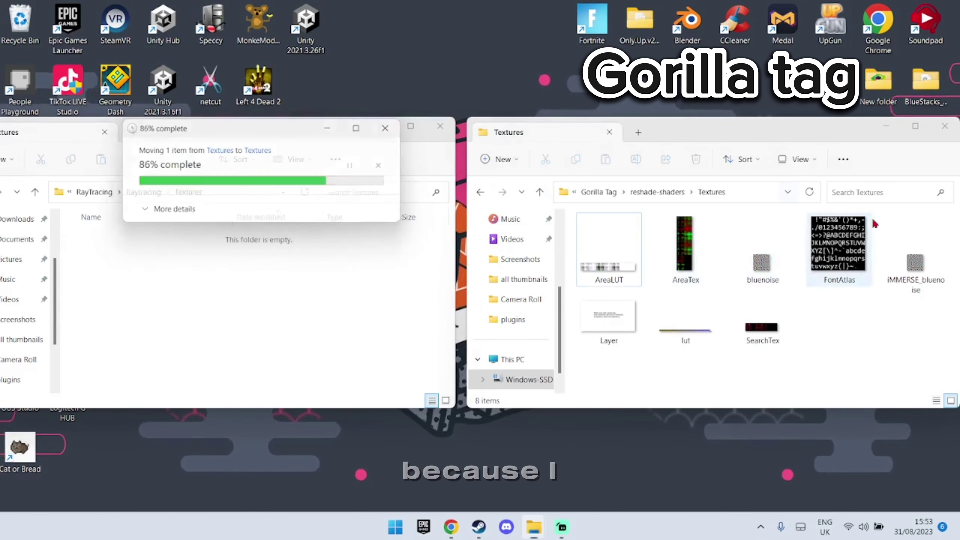
Reposition the game's window and open its reshade-shaders Shaders folder.
{"action": "left_click_drag", "start_coordinate": [725, 133], "coordinate": [629, 152]}
{"action": "left_click_drag", "start_coordinate": [708, 144], "coordinate": [800, 115]}
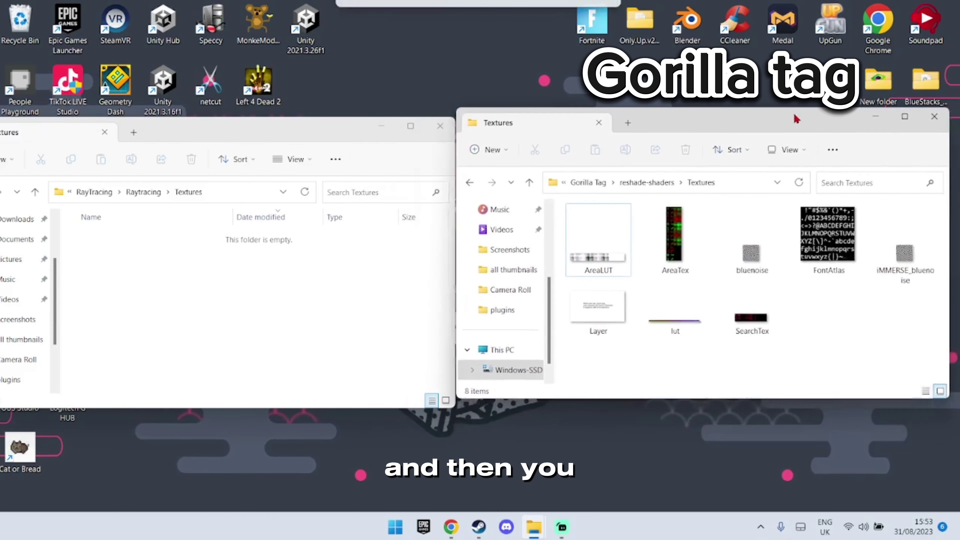
{"action": "left_click", "coordinate": [677, 182]}
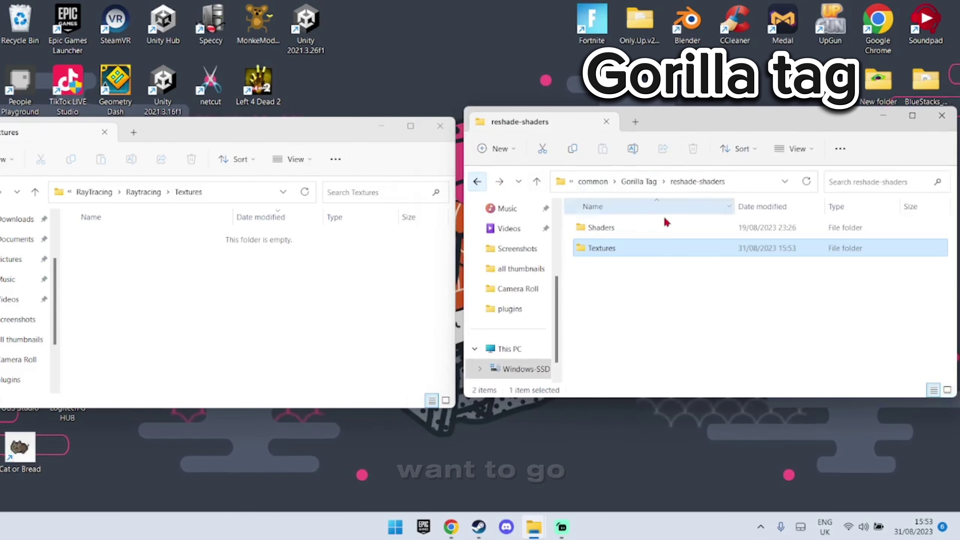
{"action": "double_click", "coordinate": [619, 229]}
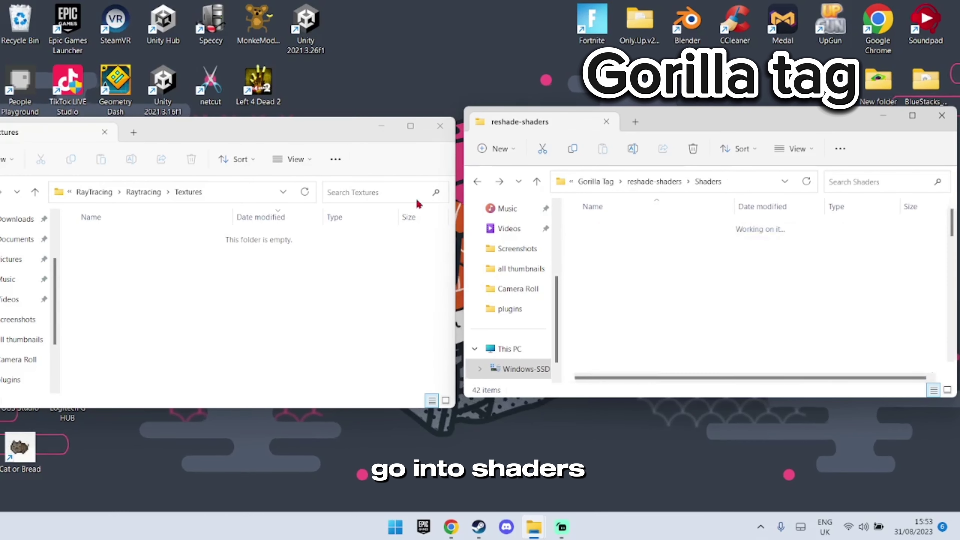
Move qUINT_rtgi.fx into the game's Shaders folder, replacing the old copy.
{"action": "left_click", "coordinate": [151, 192]}
{"action": "double_click", "coordinate": [118, 270]}
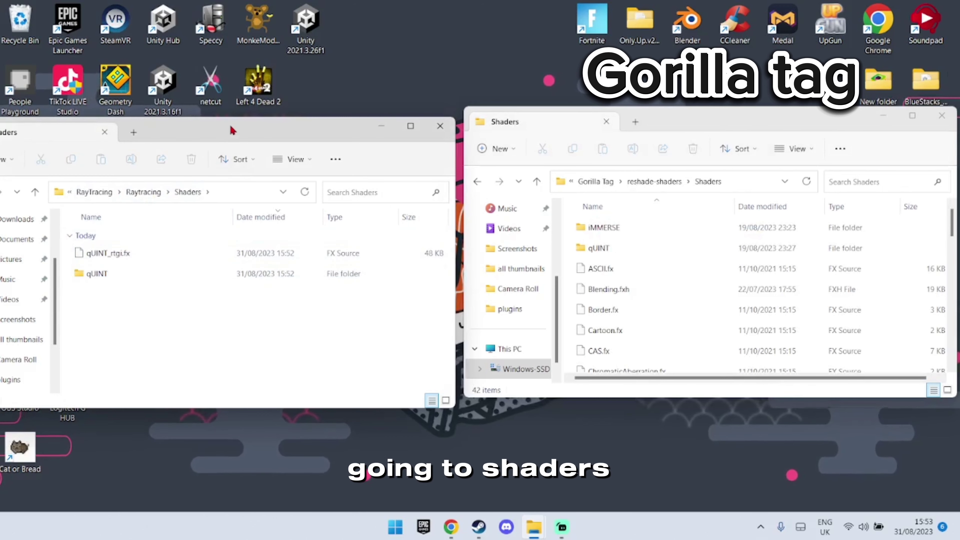
{"action": "left_click_drag", "start_coordinate": [229, 123], "coordinate": [243, 109]}
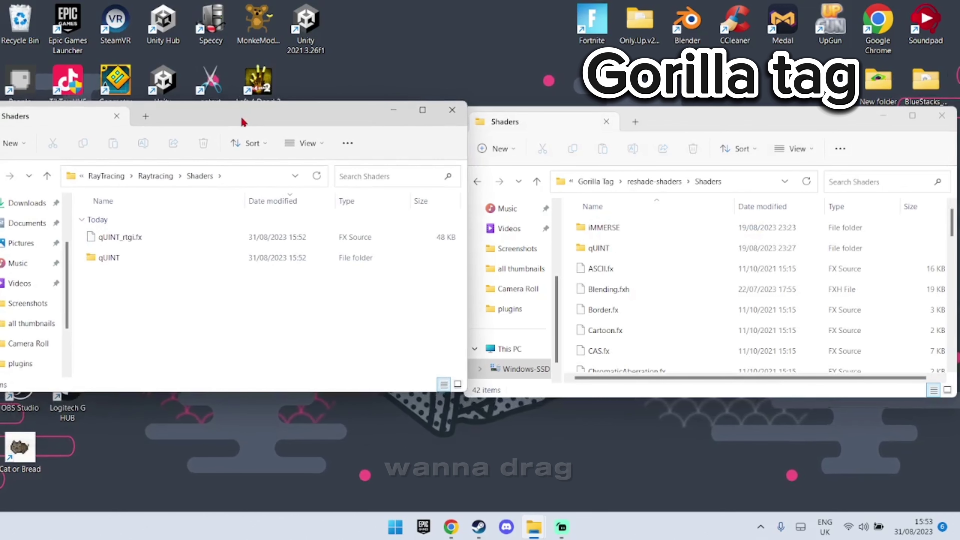
{"action": "left_click", "coordinate": [140, 235]}
{"action": "left_click_drag", "start_coordinate": [138, 235], "coordinate": [645, 266]}
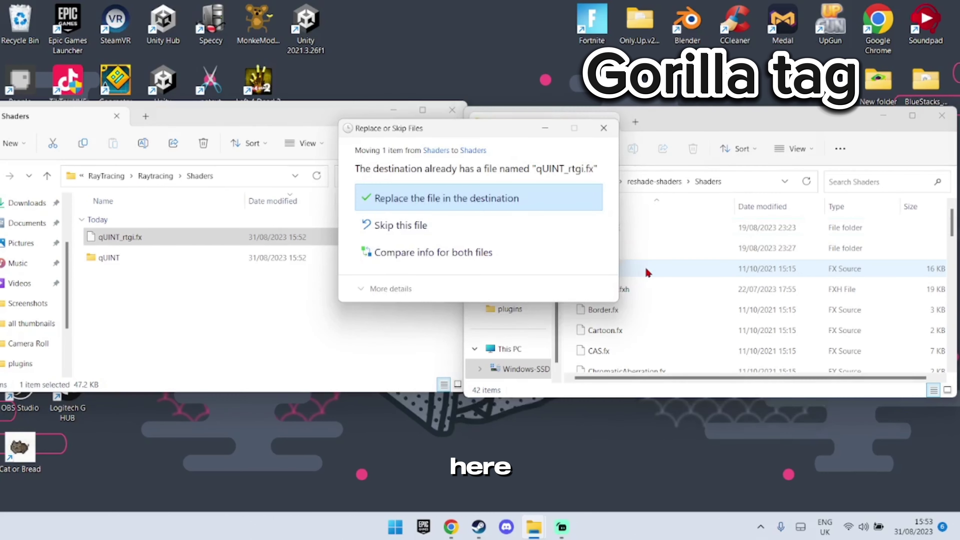
{"action": "left_click", "coordinate": [381, 200]}
Replace the seven qUINT .fxh files in the game's qUINT folder, then launch Gorilla Tag.
{"action": "scroll", "coordinate": [627, 264], "scroll_direction": "up", "scroll_amount": 5}
{"action": "double_click", "coordinate": [626, 249]}
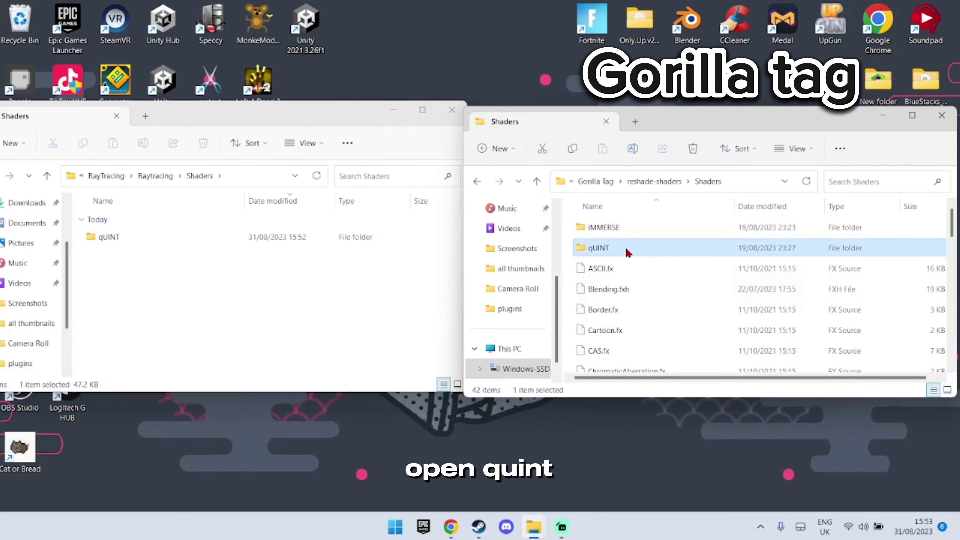
{"action": "double_click", "coordinate": [273, 242]}
{"action": "left_click_drag", "start_coordinate": [147, 376], "coordinate": [639, 231]}
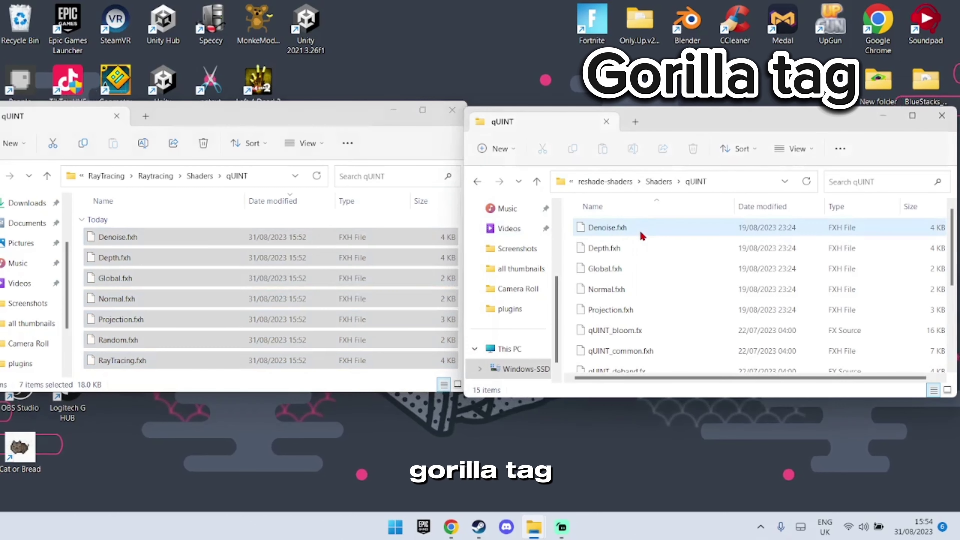
{"action": "left_click", "coordinate": [503, 207]}
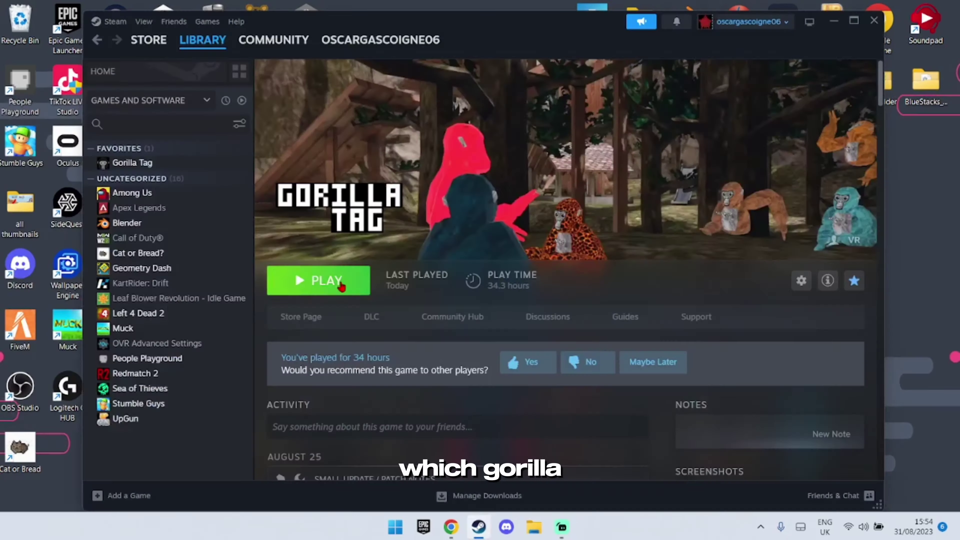
{"action": "left_click", "coordinate": [339, 286]}
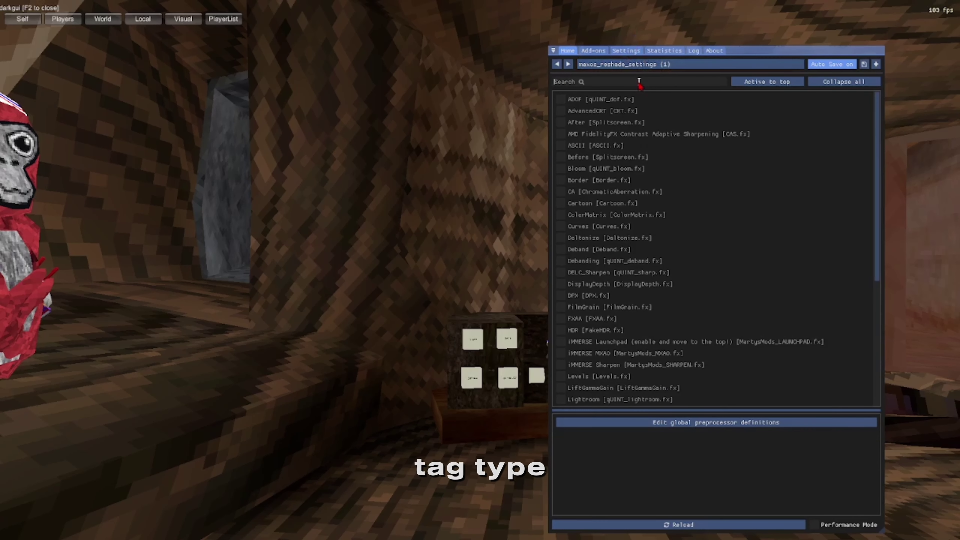
{"action": "type", "text": "d"}
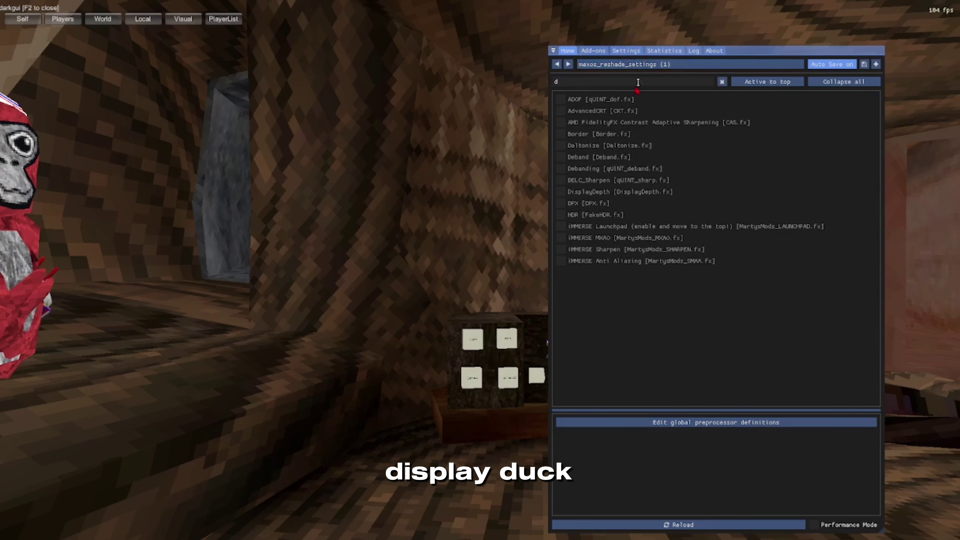
{"action": "type", "text": "p"}
Enable the DisplayDepth effect to preview the depth map.
{"action": "key", "text": "BackSpace"}
{"action": "type", "text": "i"}
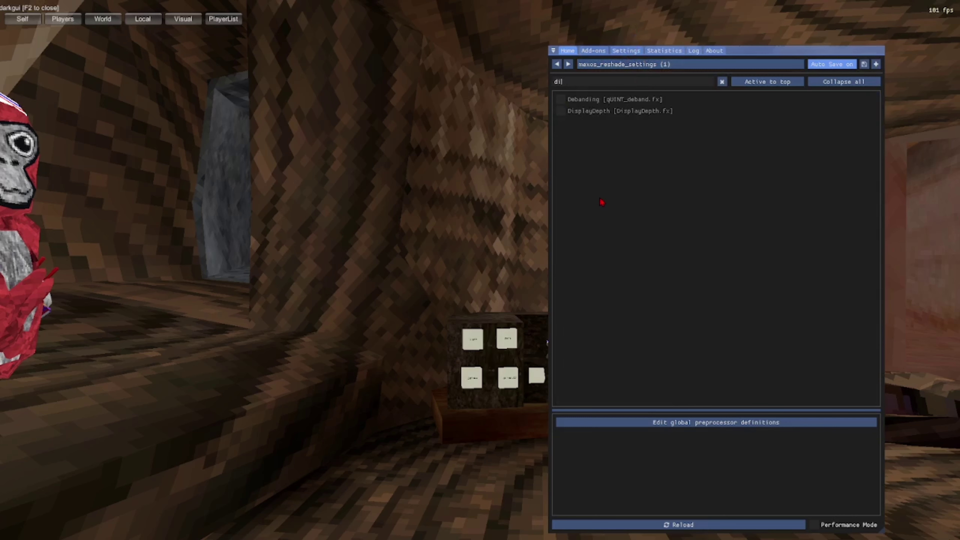
{"action": "left_click", "coordinate": [560, 111]}
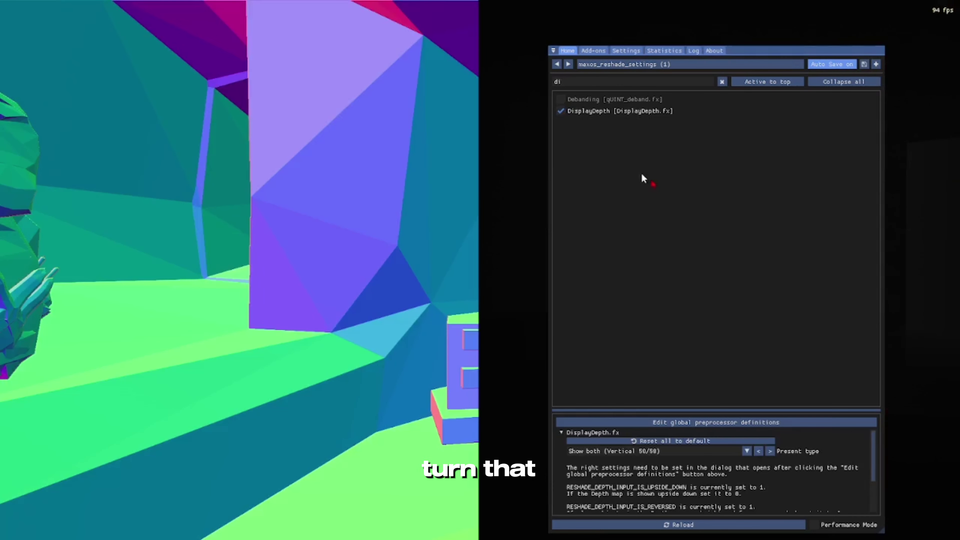
{"action": "left_click", "coordinate": [723, 82]}
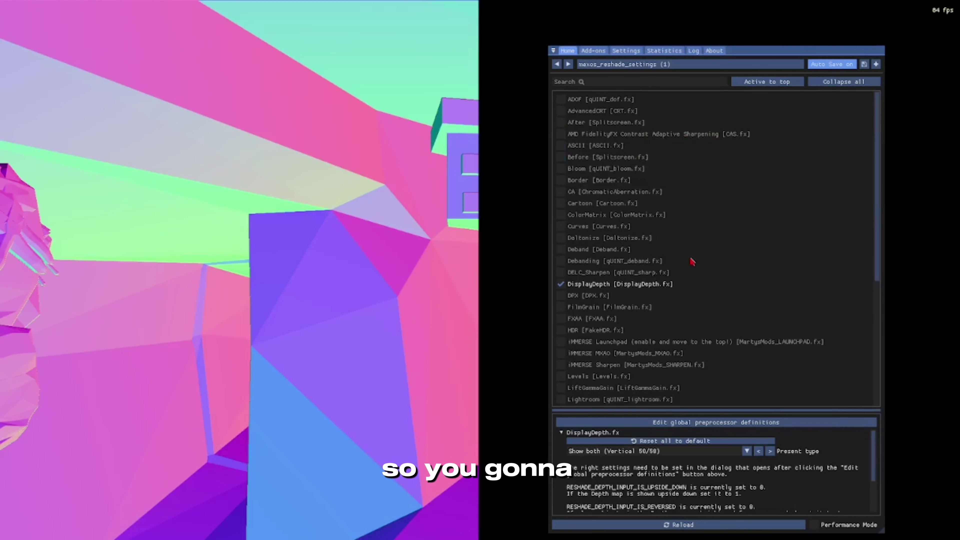
Set RESHADE_DEPTH_INPUT_IS_REVERSED to 1 in global preprocessor definitions, then disable DisplayDepth.
{"action": "left_click", "coordinate": [700, 425]}
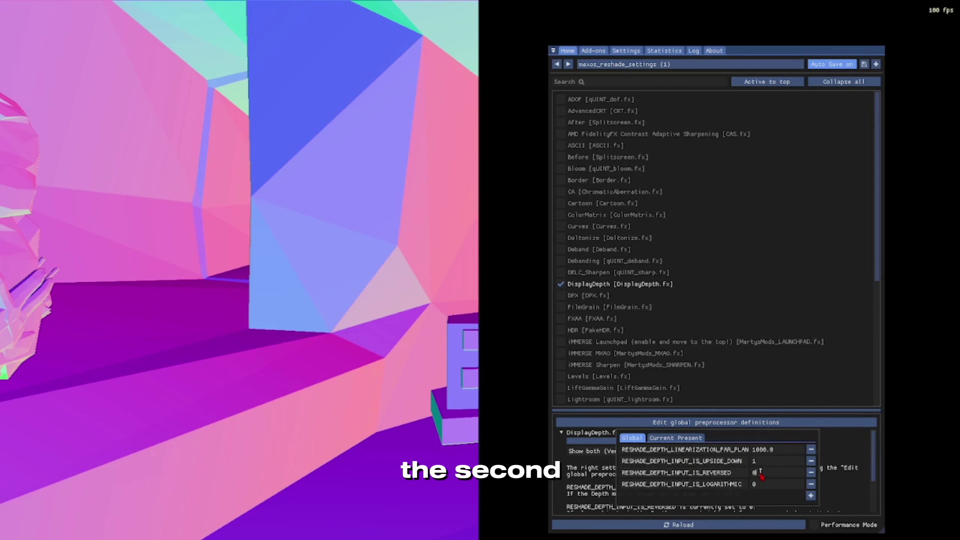
{"action": "left_click", "coordinate": [362, 342]}
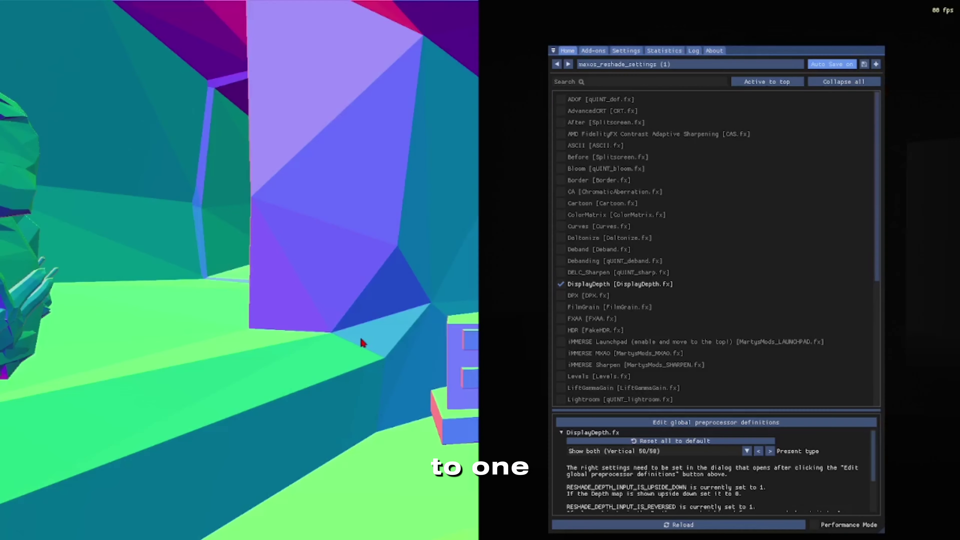
{"action": "left_click", "coordinate": [561, 282]}
Enable Bloom and lower its Bloom Intensity to 0.761.
{"action": "type", "text": "bloom"}
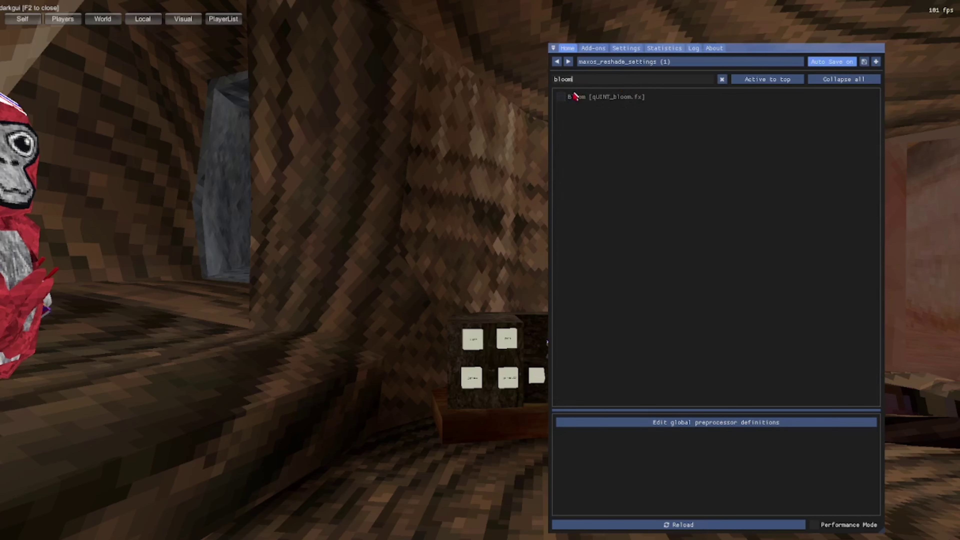
{"action": "left_click", "coordinate": [575, 97]}
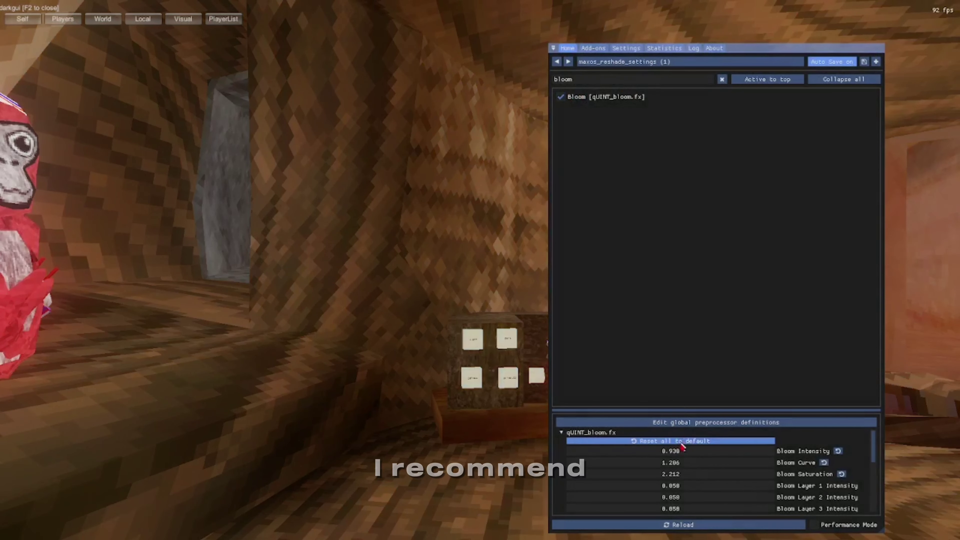
{"action": "left_click_drag", "start_coordinate": [682, 451], "coordinate": [593, 459]}
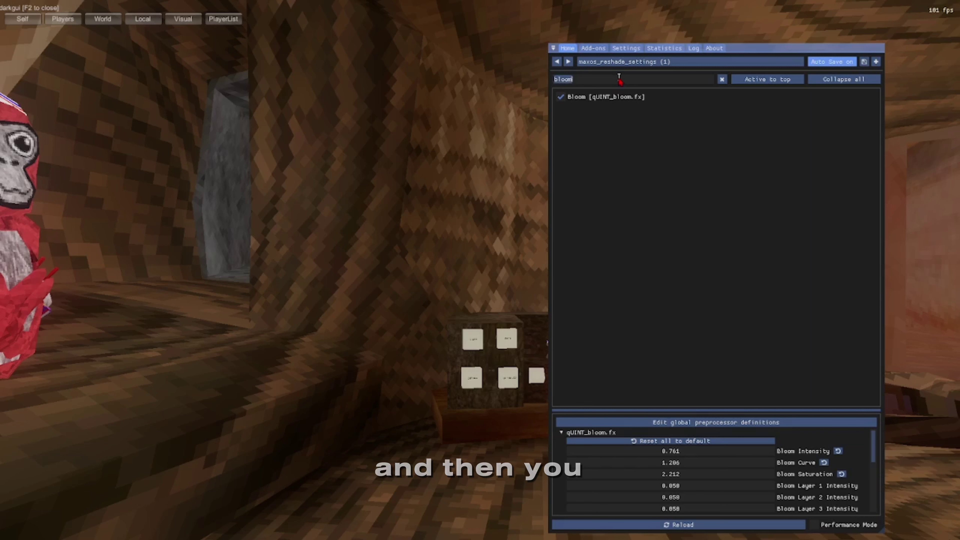
{"action": "key", "text": "BackSpace"}
{"action": "key", "text": "BackSpace"}
{"action": "key", "text": "BackSpace"}
{"action": "key", "text": "BackSpace"}
{"action": "key", "text": "BackSpace"}
Enable the MXAO [qUINT_mxao.fx] and RTGlobalIllumination [qUINT_rtgi.fx] effects.
{"action": "type", "text": "mxa"}
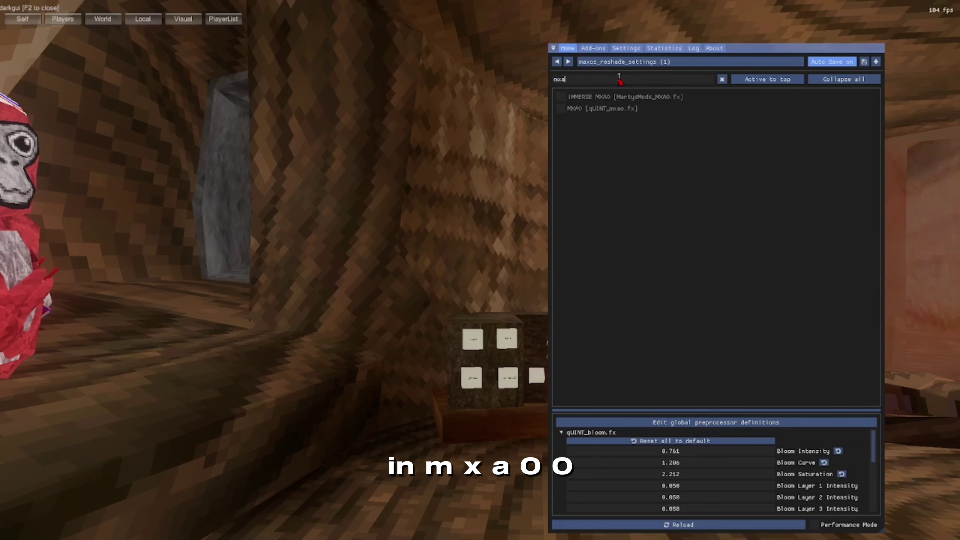
{"action": "left_click", "coordinate": [560, 109]}
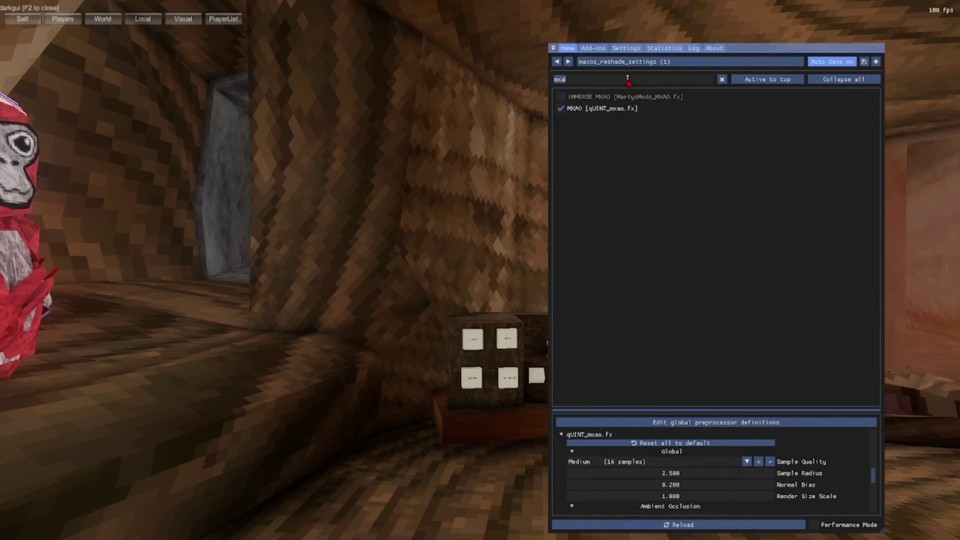
{"action": "key", "text": "BackSpace"}
{"action": "type", "text": "rtglo"}
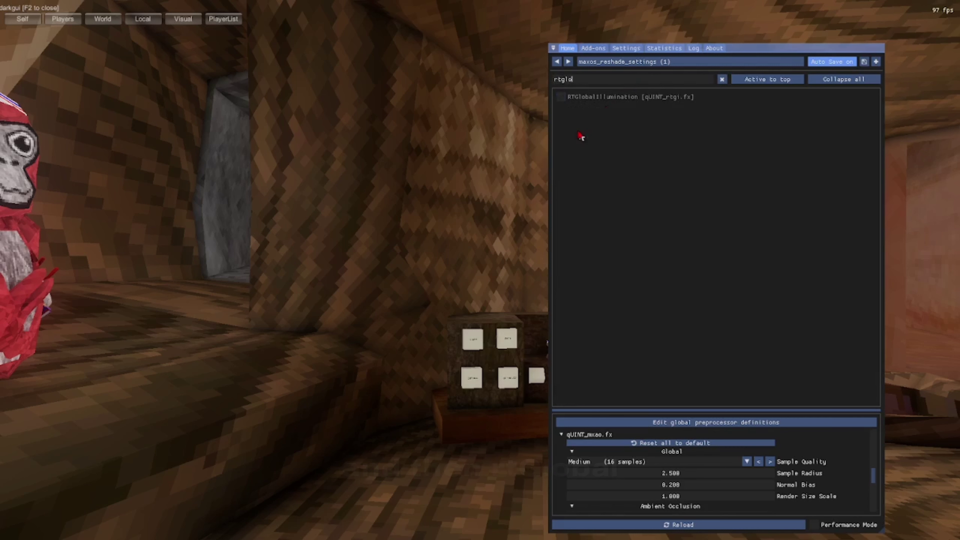
{"action": "left_click", "coordinate": [561, 96]}
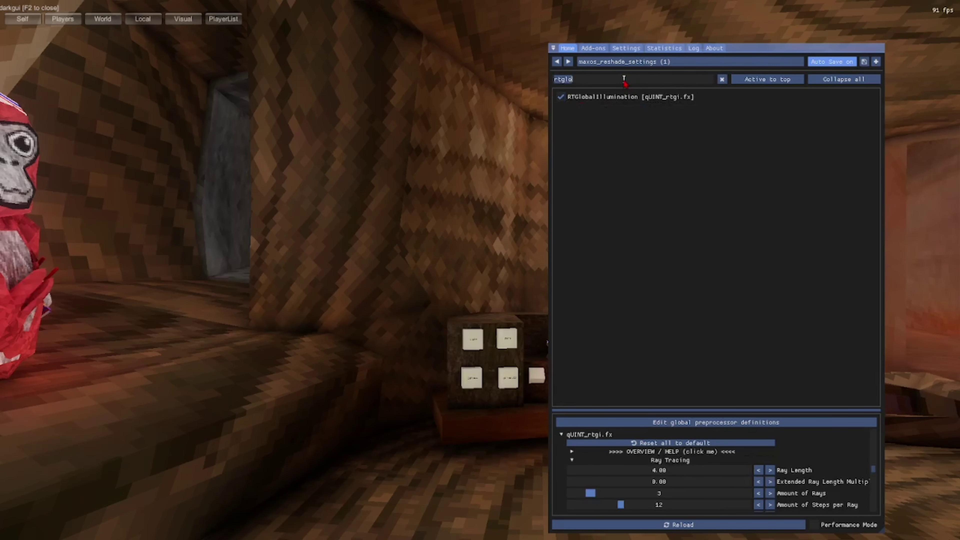
{"action": "key", "text": "BackSpace"}
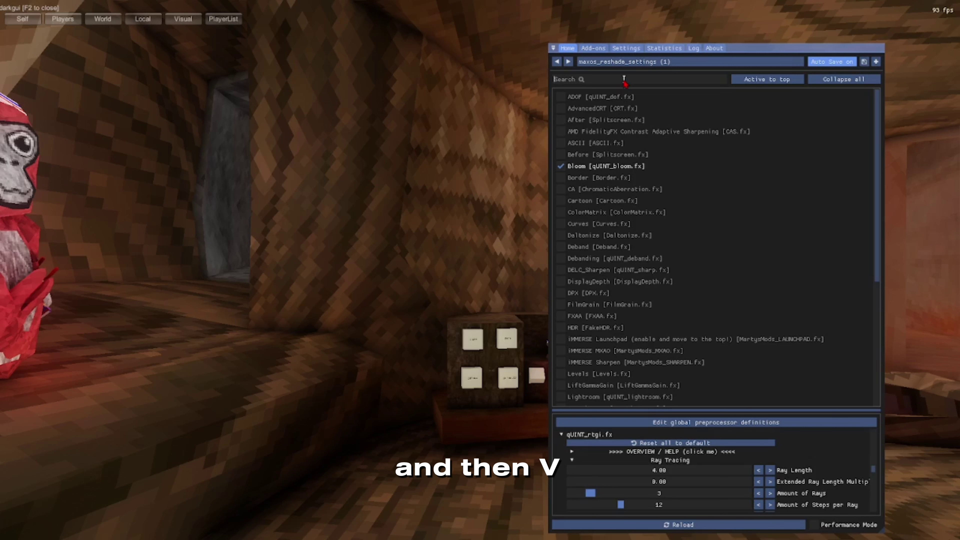
Enable Vignette [Vignette.fx], close the ReShade overlay, and open the darkgui Self tab.
{"action": "type", "text": "vigne"}
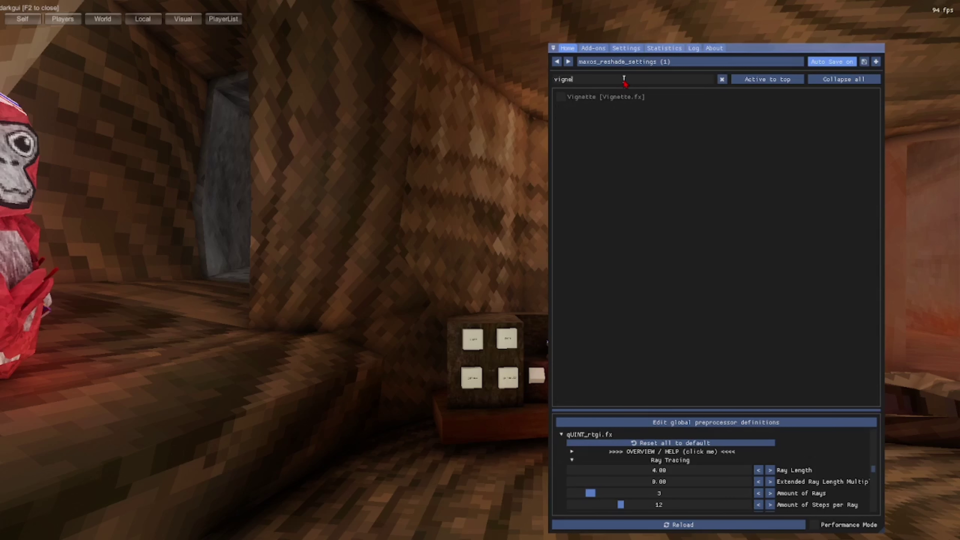
{"action": "left_click", "coordinate": [561, 98]}
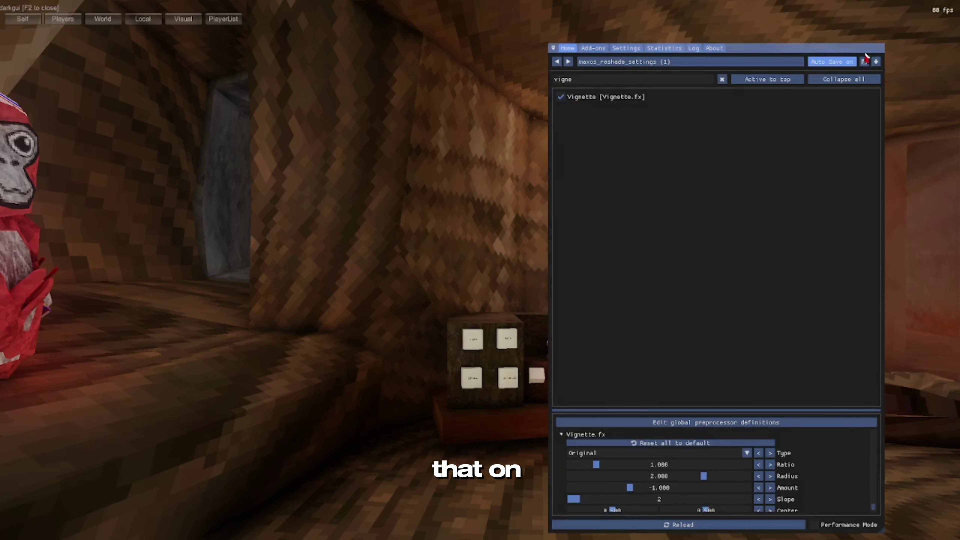
{"action": "key", "text": "Home"}
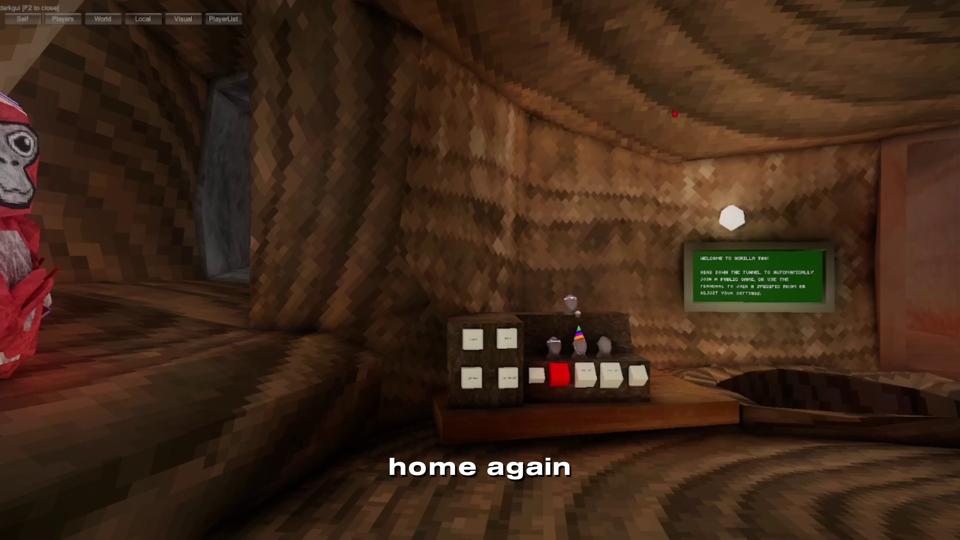
{"action": "left_click", "coordinate": [22, 19]}
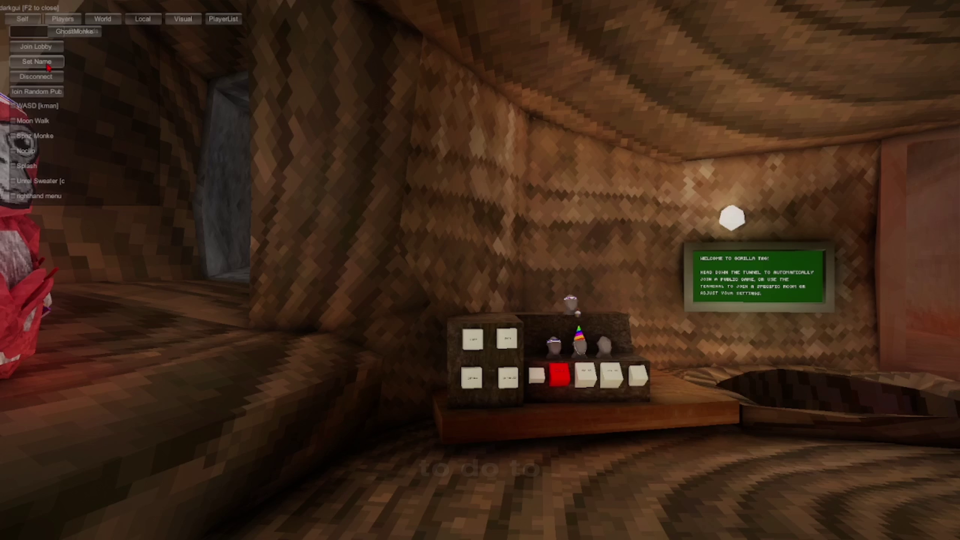